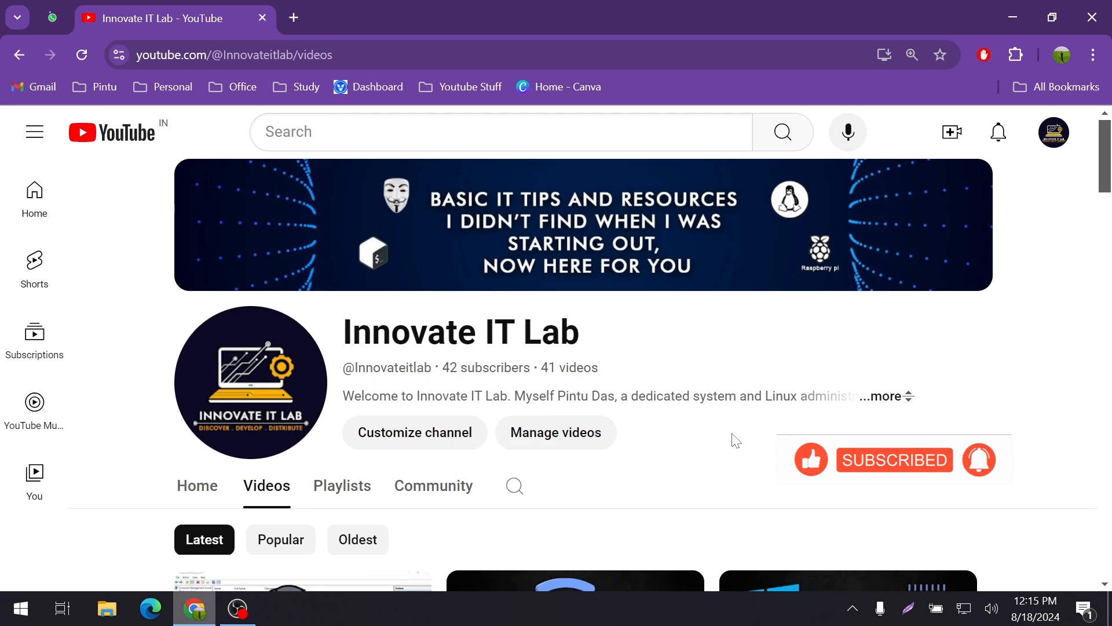
left_click(1012, 17)
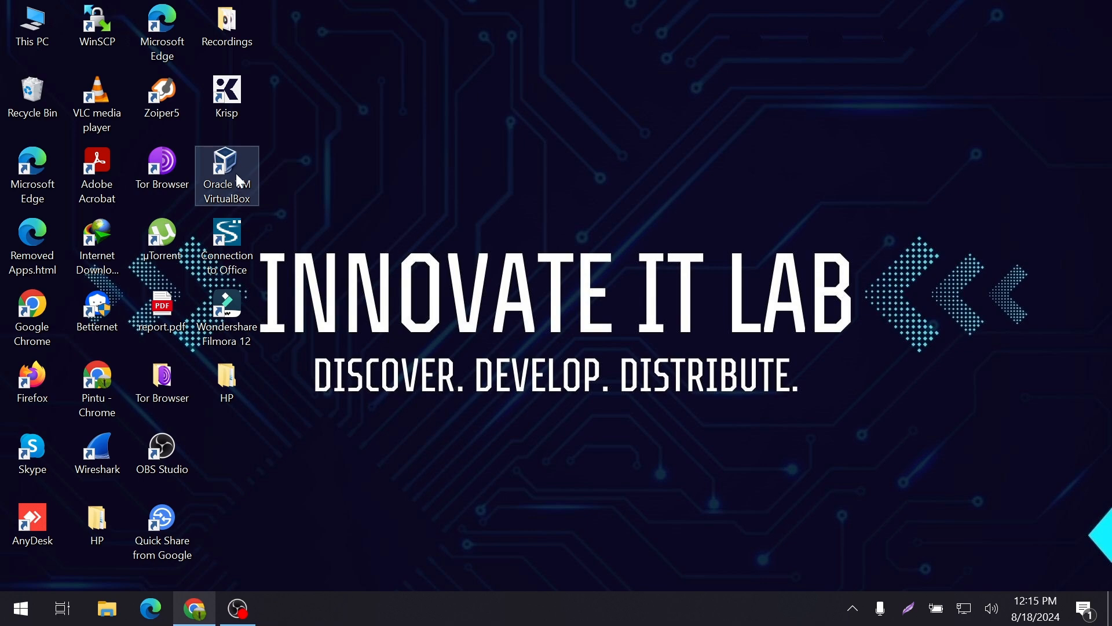
left_click(194, 608)
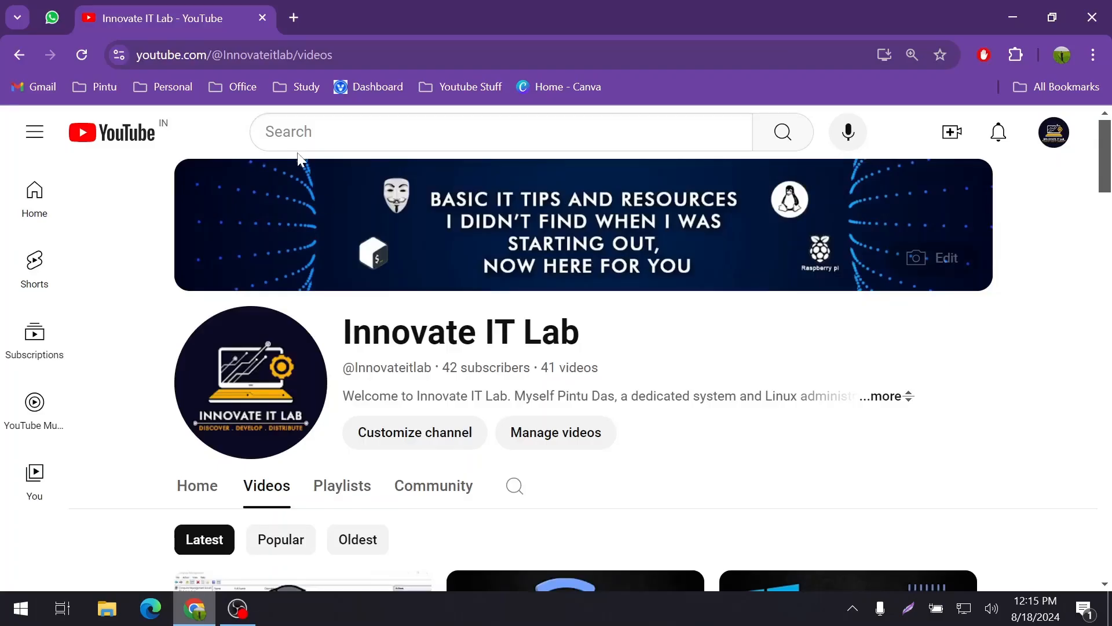
Step: Search Google for "virtual box" in a new browser tab and open the official Oracle VM VirtualBox website
left_click(294, 17)
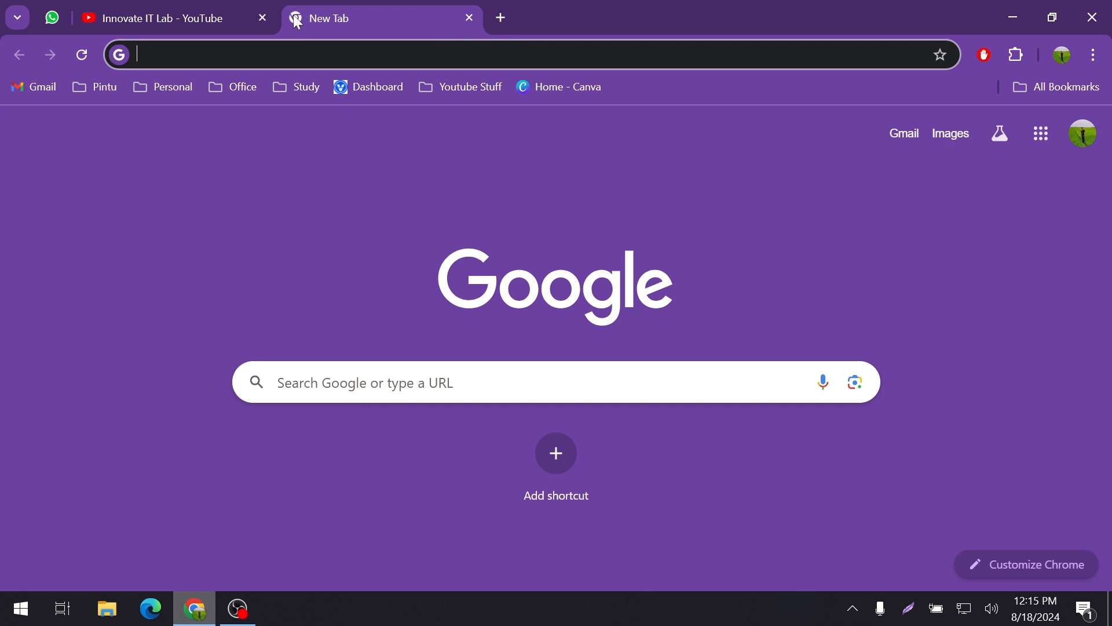
type("vir")
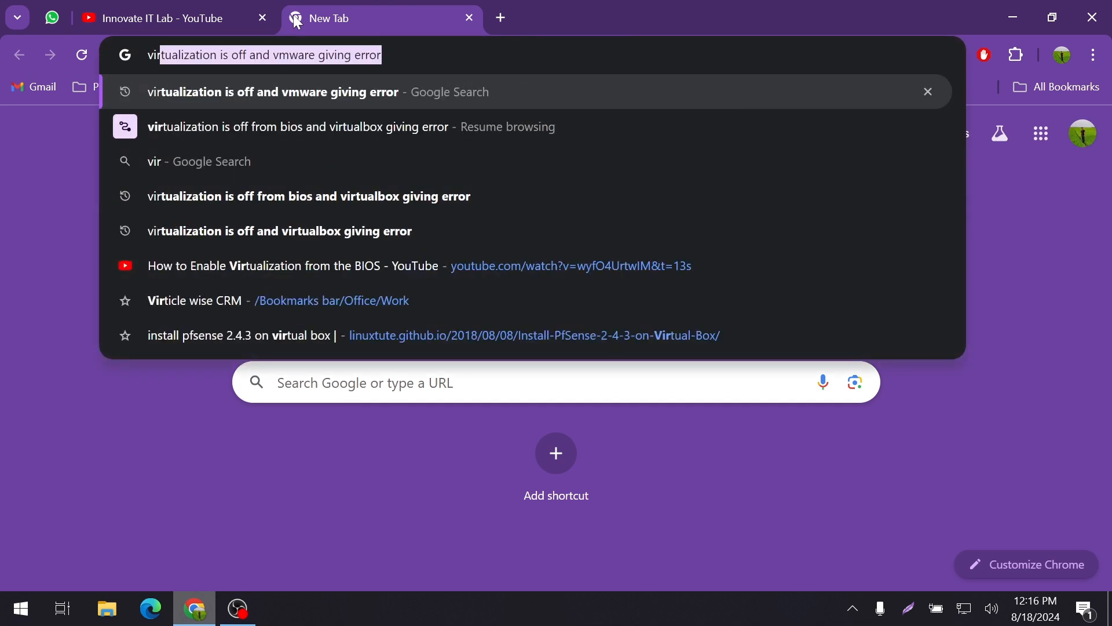
type("tual box")
key("Return")
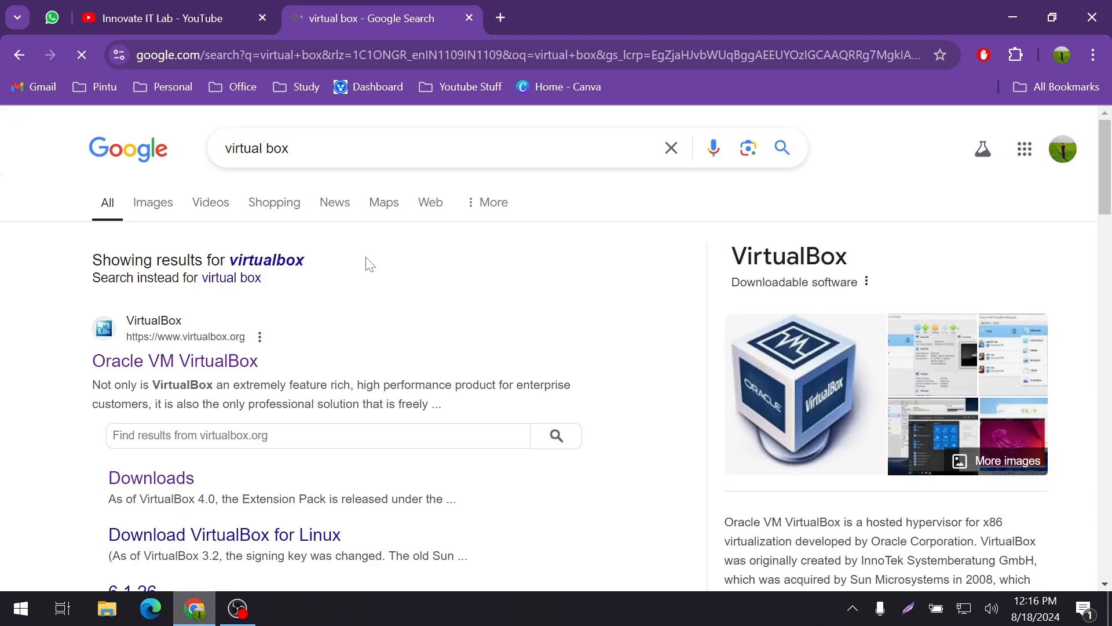
scroll(370, 265, "down", 1)
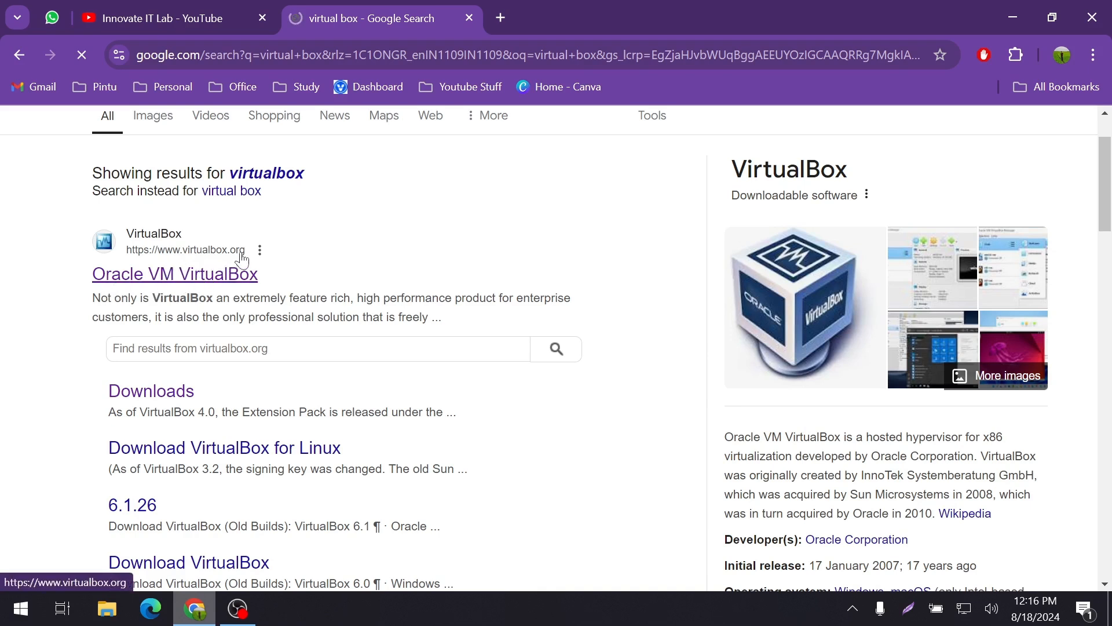
left_click(212, 283)
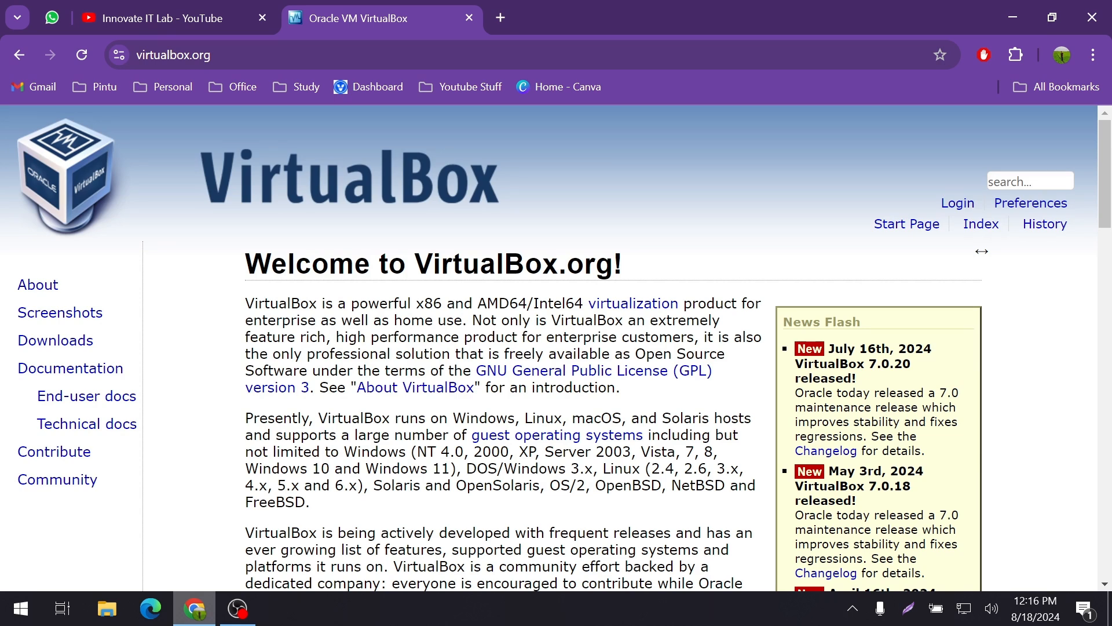
Step: Start downloading the VirtualBox 7.0.20 platform package for Windows hosts from the site's Downloads page
left_click(55, 341)
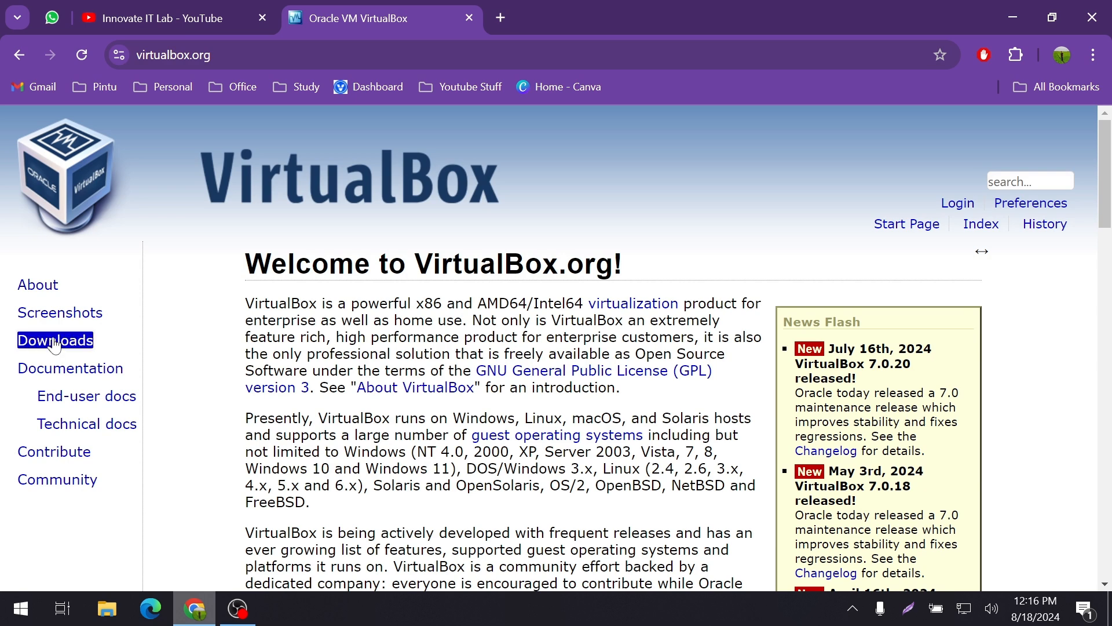
scroll(309, 298, "down", 1)
double_click(267, 308)
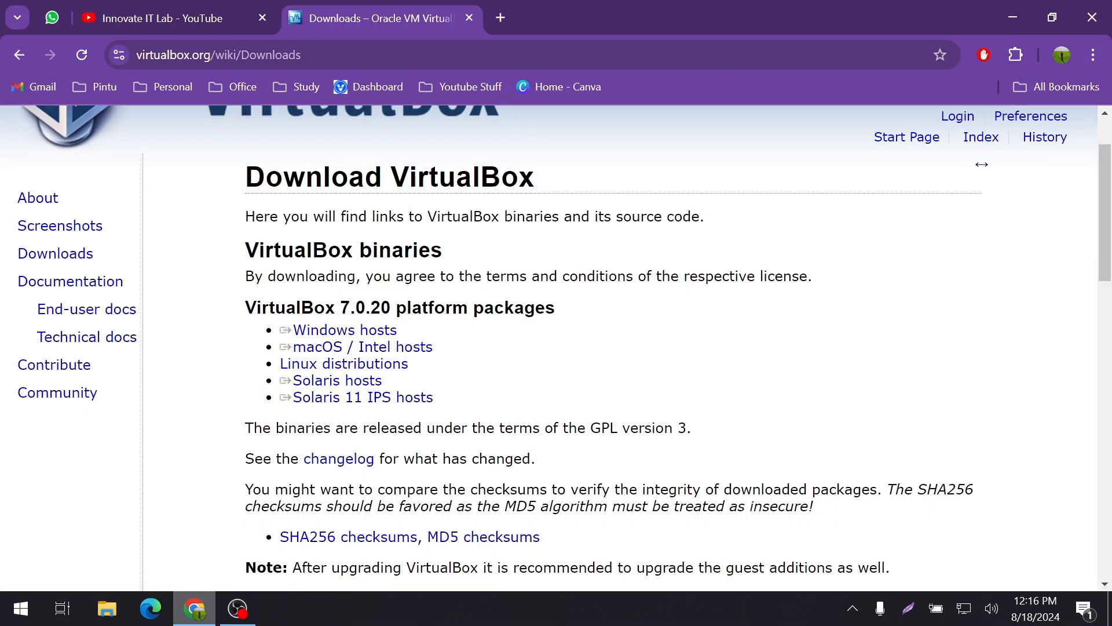
left_click_drag(566, 317, 302, 331)
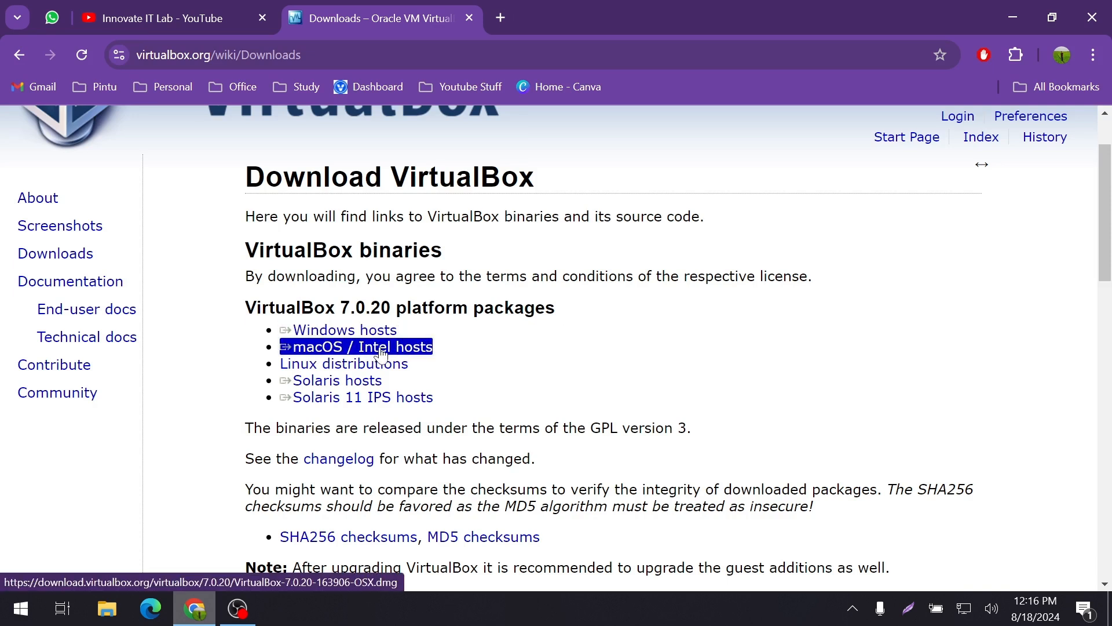
left_click(330, 336)
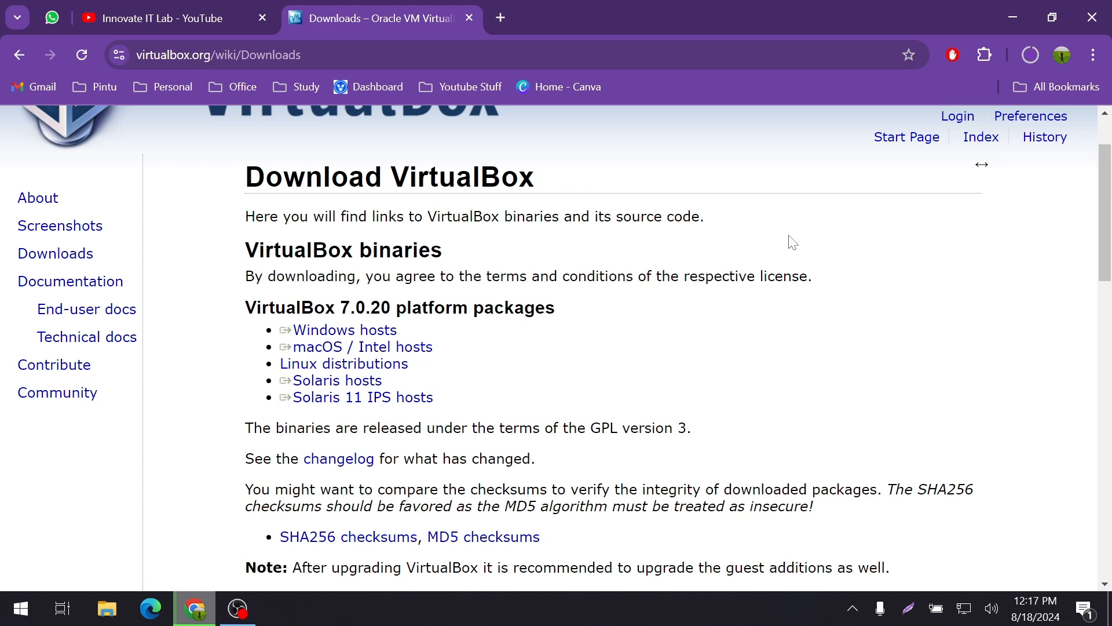
Step: Cancel the running download of the VirtualBox Windows installer
scroll(793, 242, "down", 5)
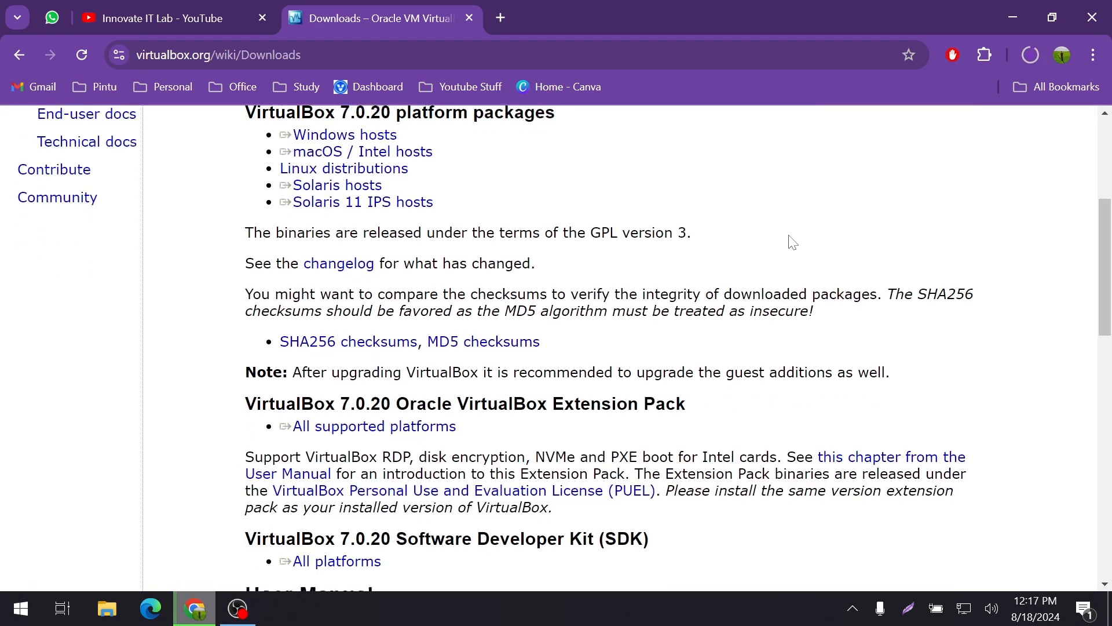
scroll(793, 242, "up", 6)
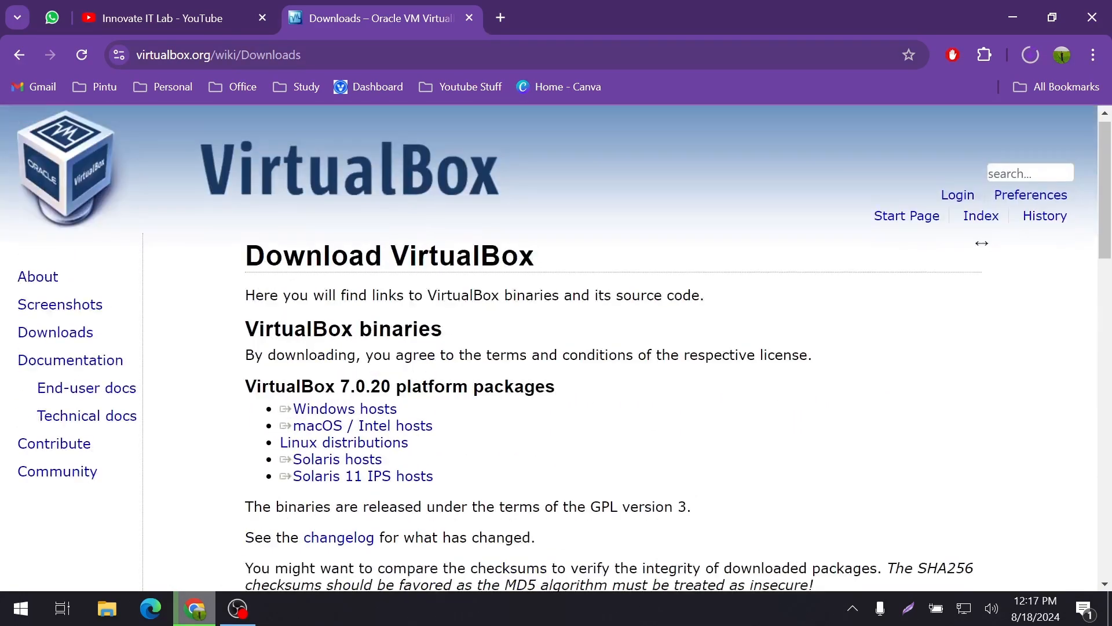
left_click(1024, 55)
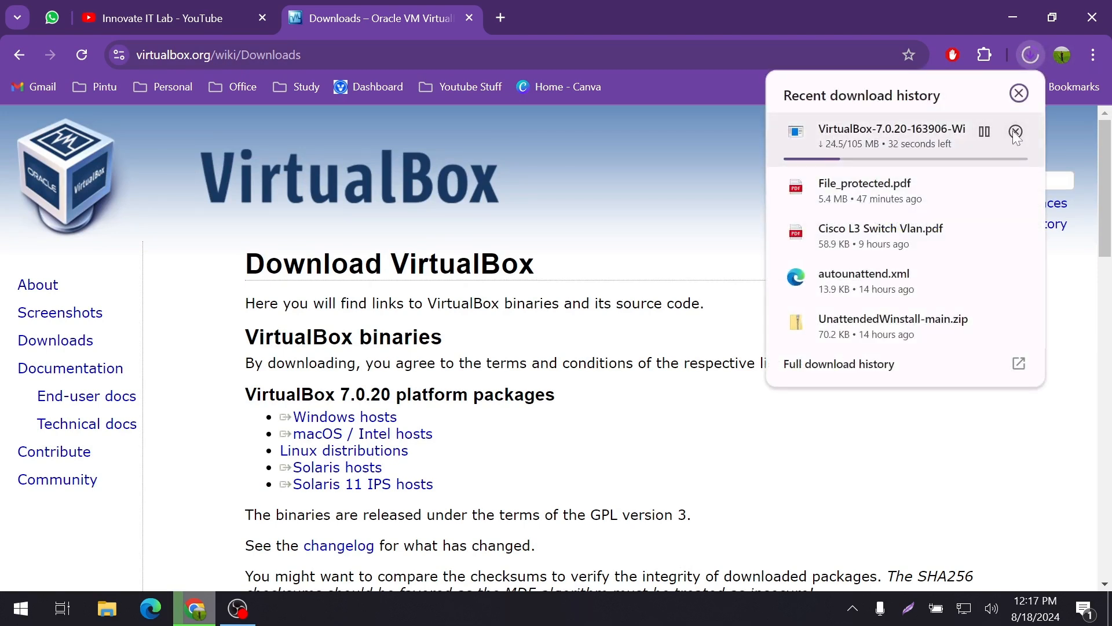
left_click(1015, 132)
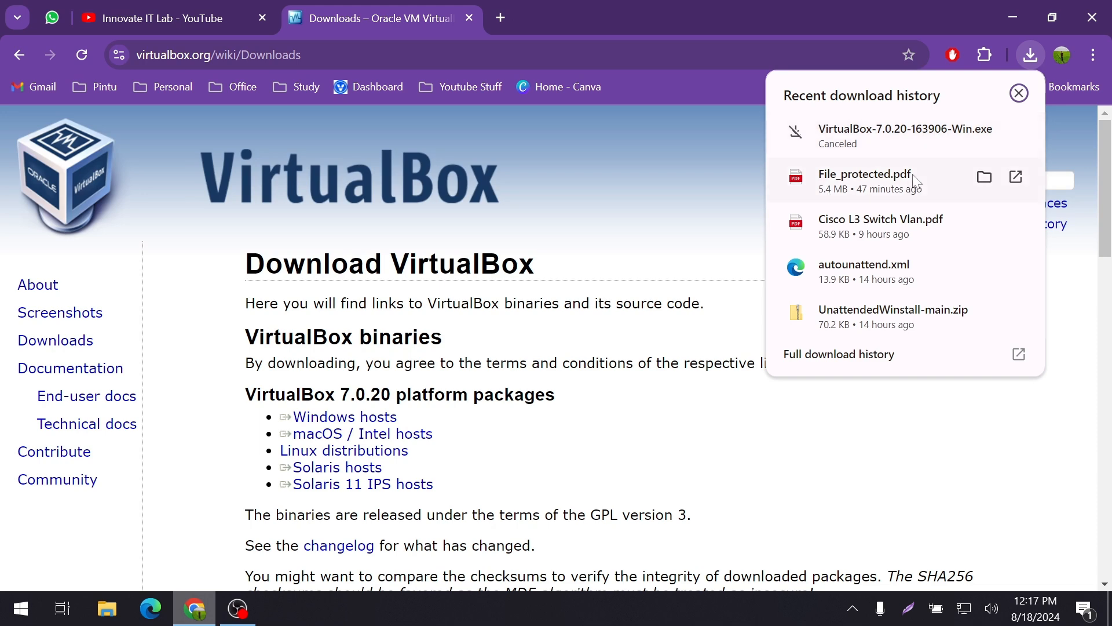
Step: Minimize the browser and launch Oracle VM VirtualBox from the desktop, maximizing its manager window
left_click(1013, 17)
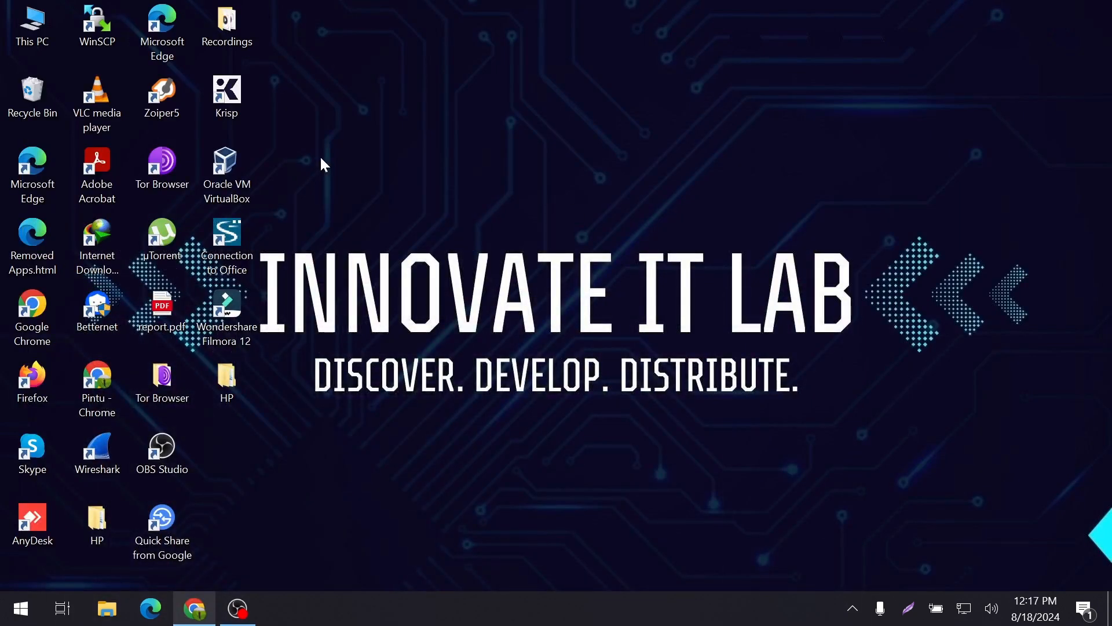
double_click(232, 169)
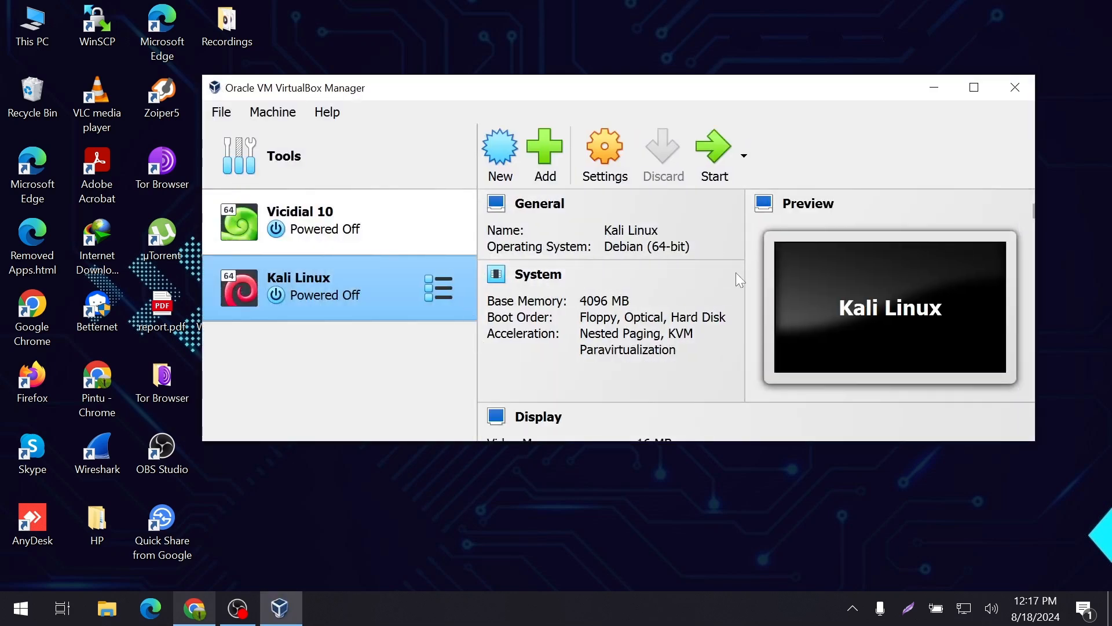
left_click(974, 87)
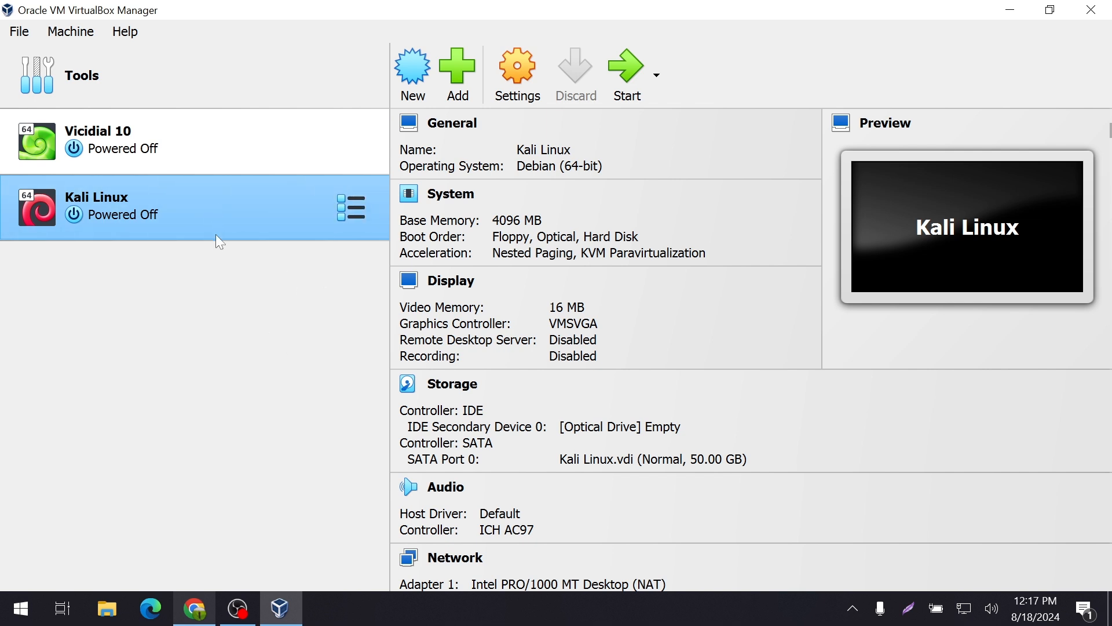
Step: Start creating a new virtual machine and name it "Free PBX"
left_click(420, 71)
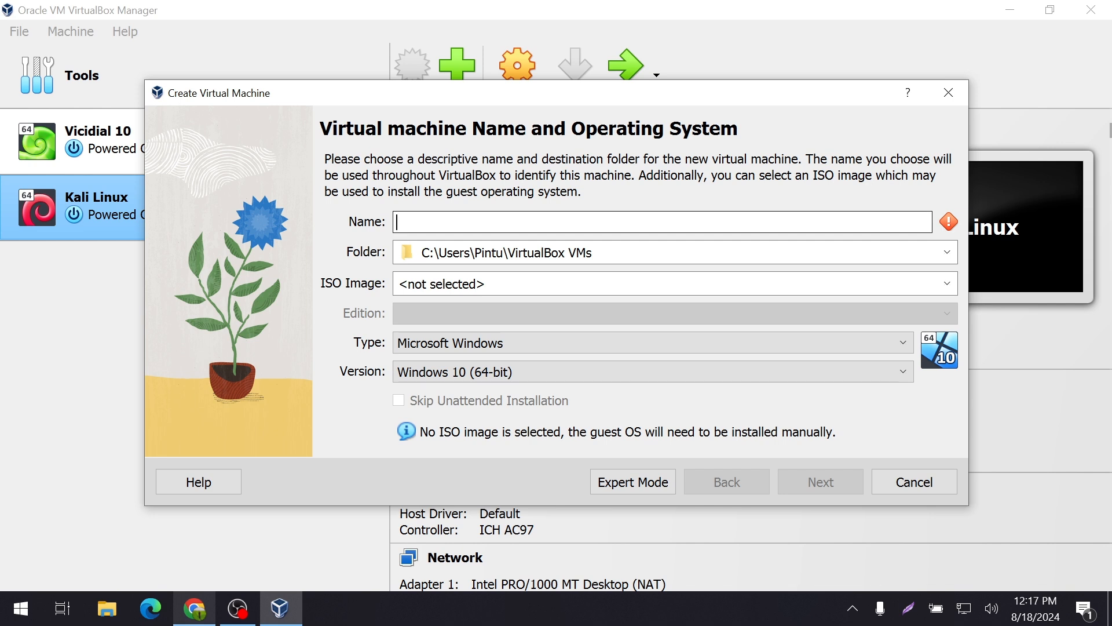
type("Free")
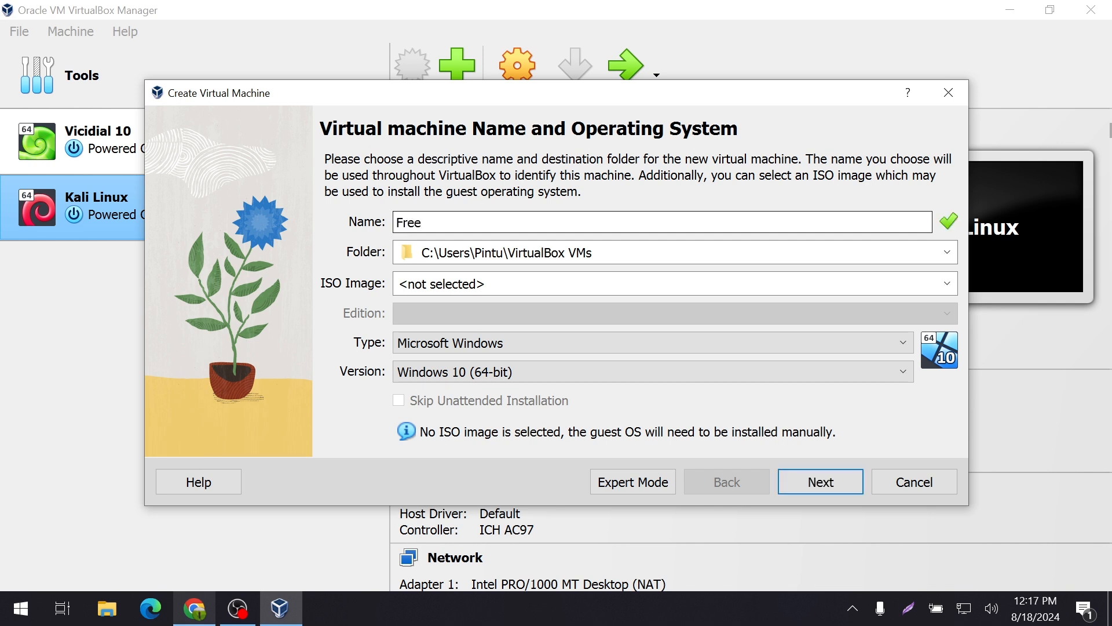
type(" PBX")
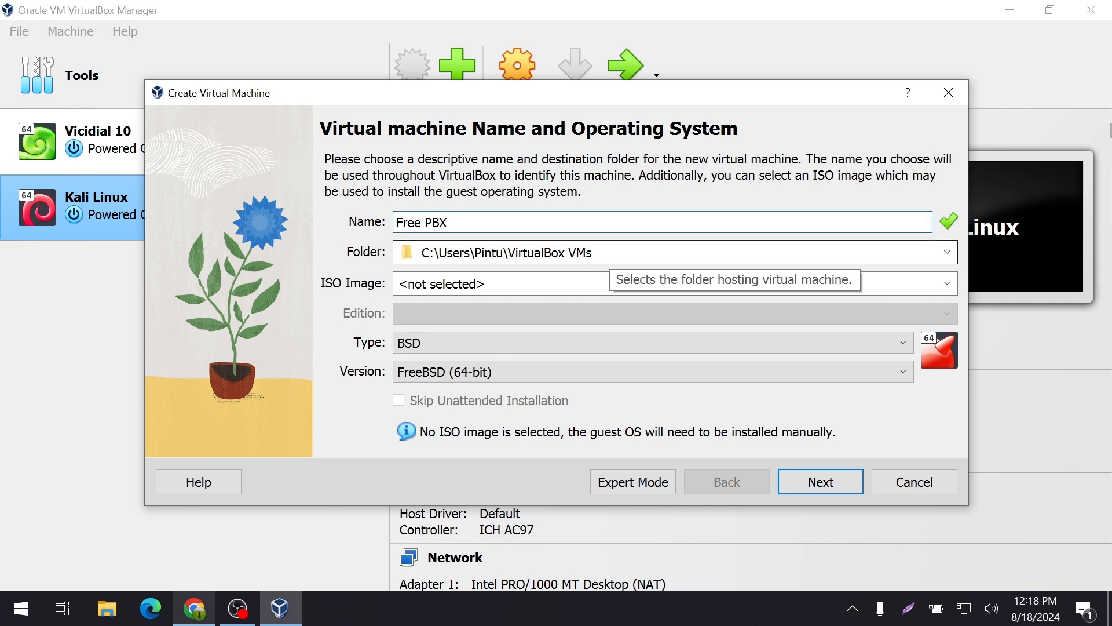
Step: Set the virtual machine's destination folder to E:\vm by browsing to the vm folder on the E: drive
left_click(948, 253)
left_click(905, 291)
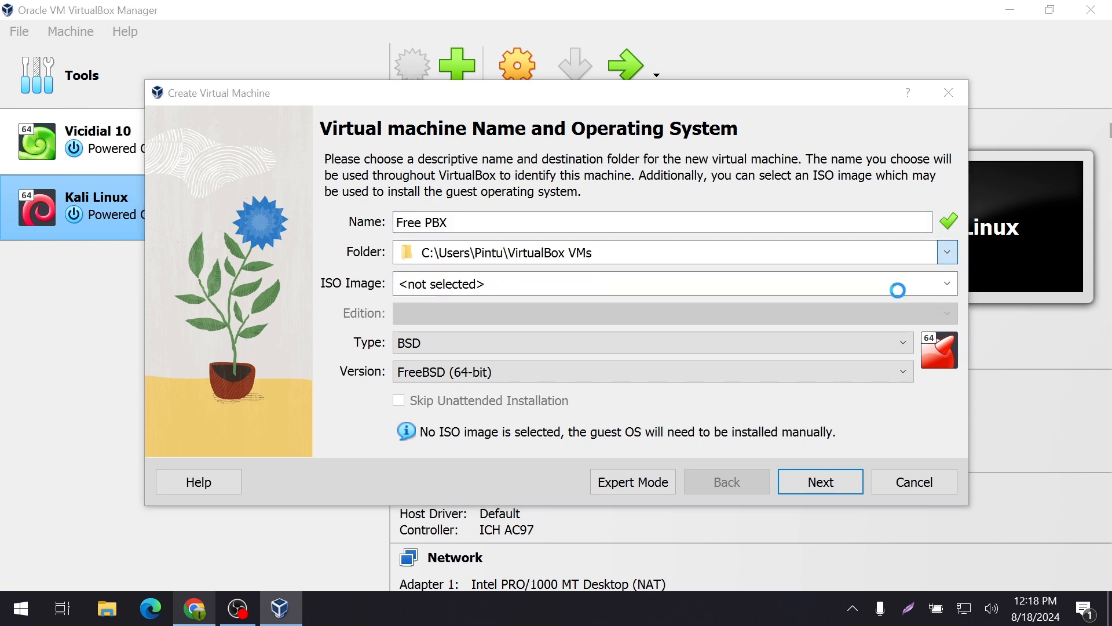
scroll(255, 348, "down", 3)
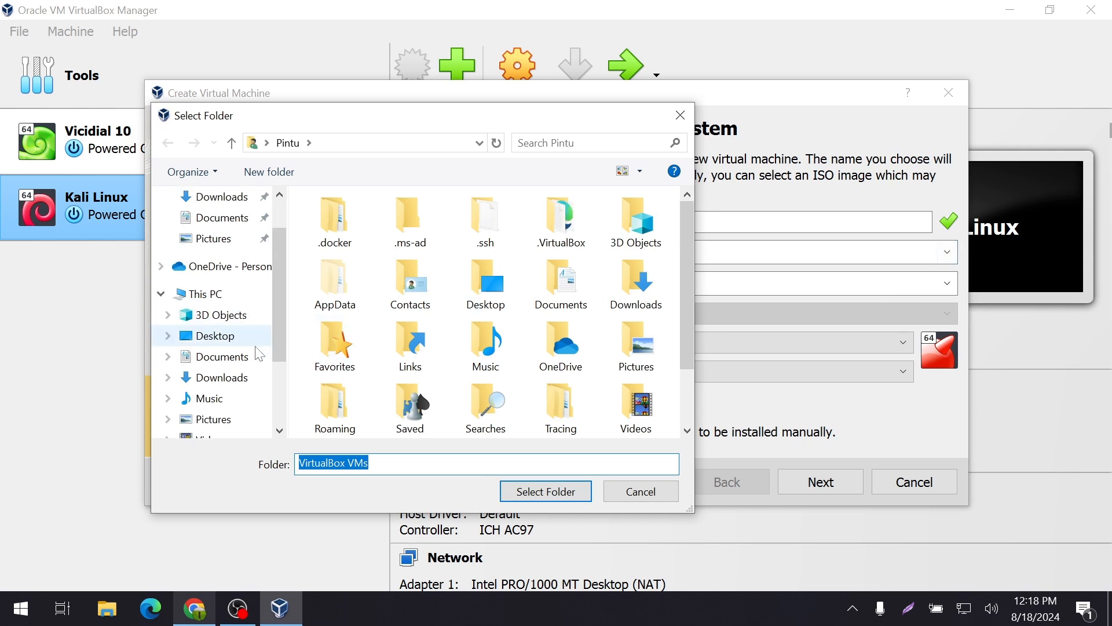
scroll(258, 355, "down", 2)
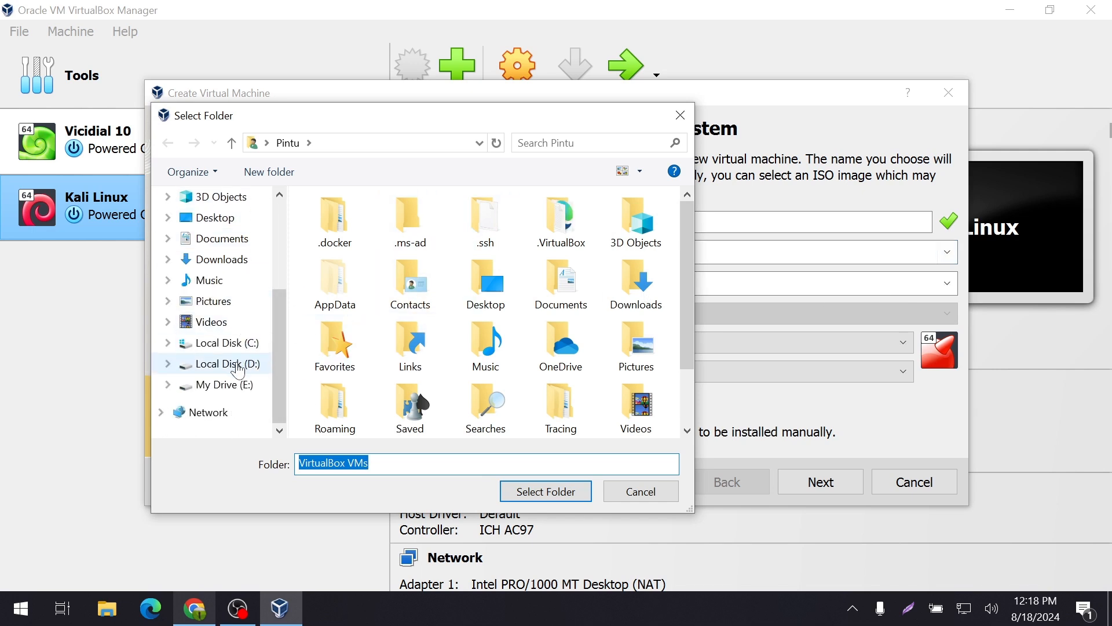
left_click(236, 385)
scroll(372, 398, "down", 3)
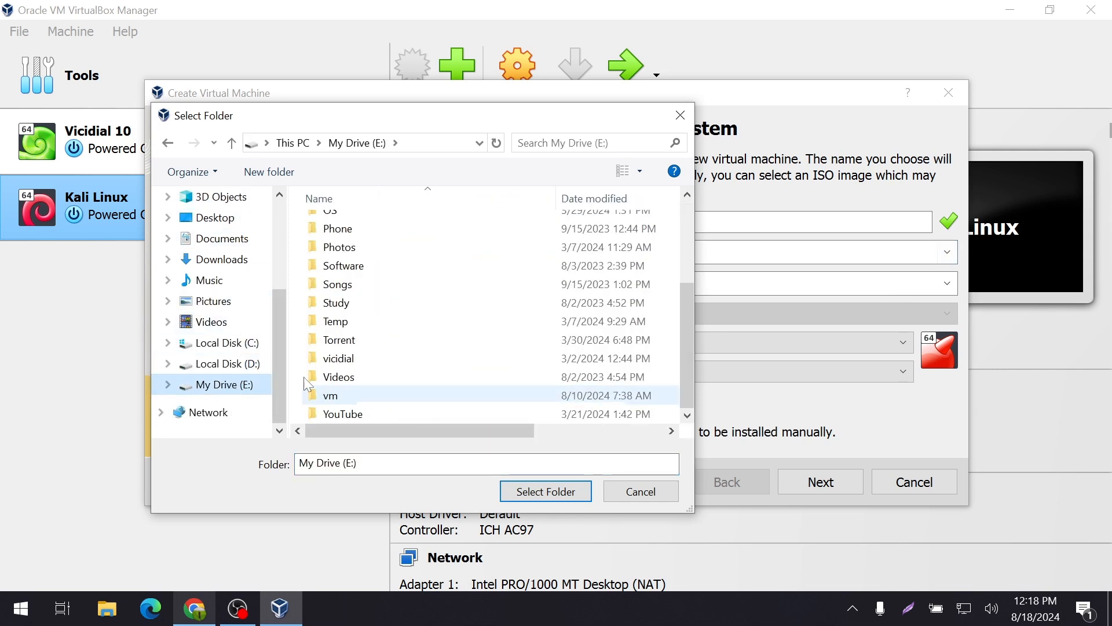
double_click(357, 395)
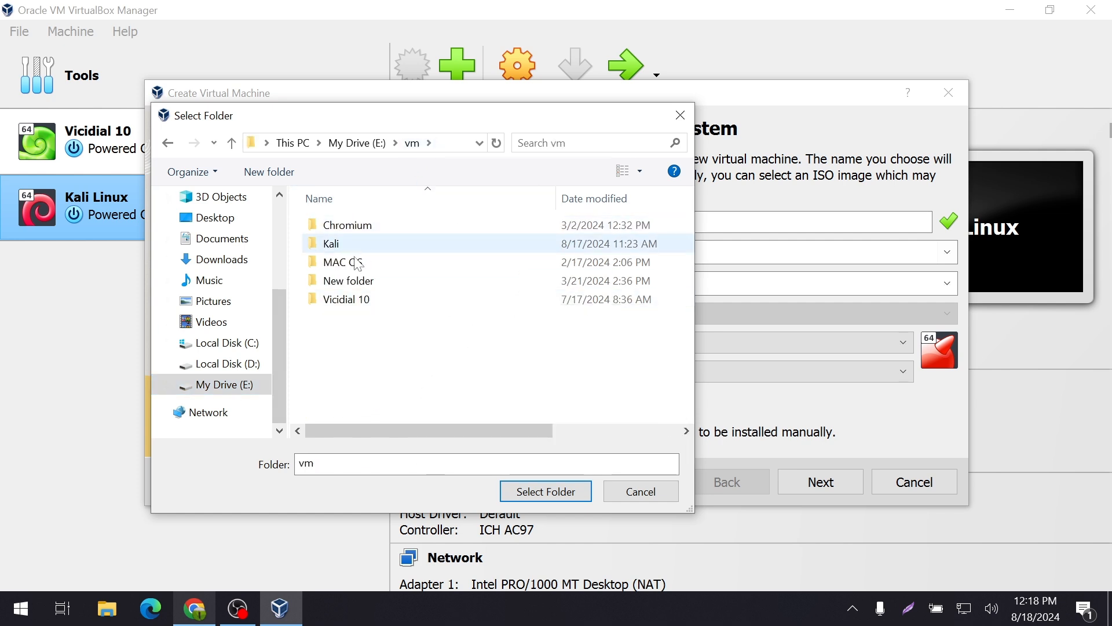
double_click(407, 463)
key("Right")
key("BackSpace")
key("BackSpace")
key("BackSpace")
key("BackSpace")
key("BackSpace")
key("BackSpace")
key("BackSpace")
key("BackSpace")
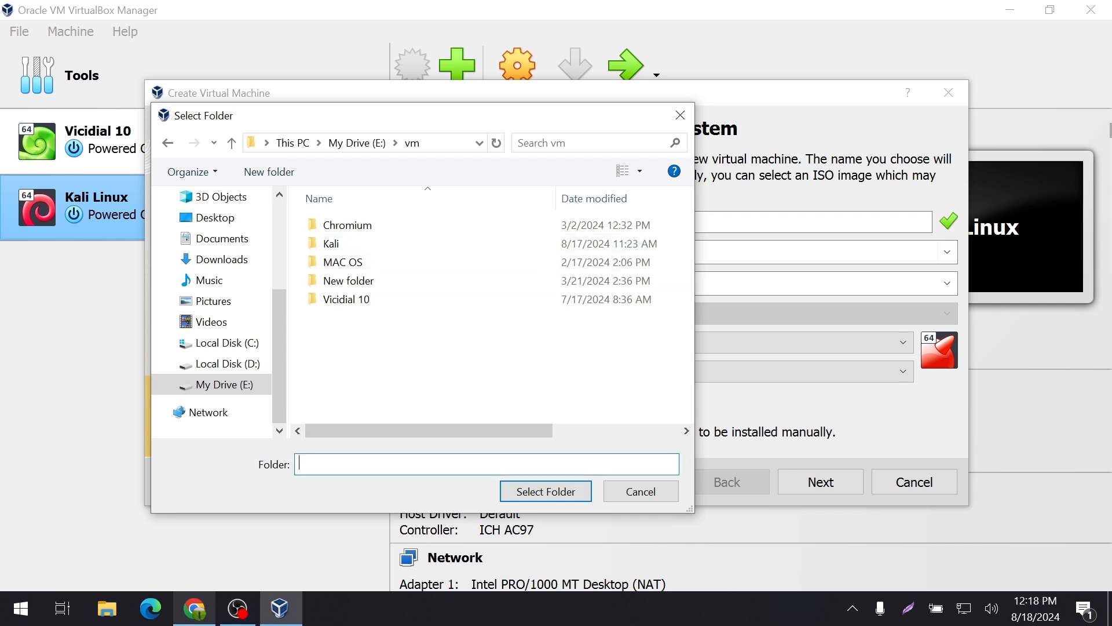
left_click(540, 494)
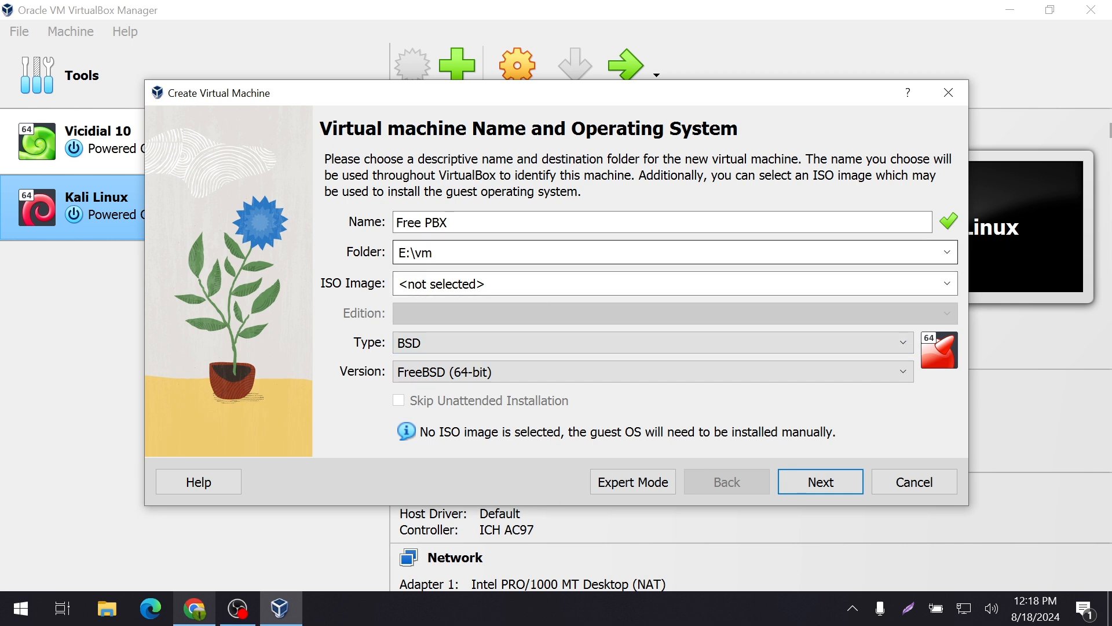
key("shift+Left")
key("shift+Left")
key("shift+Tab")
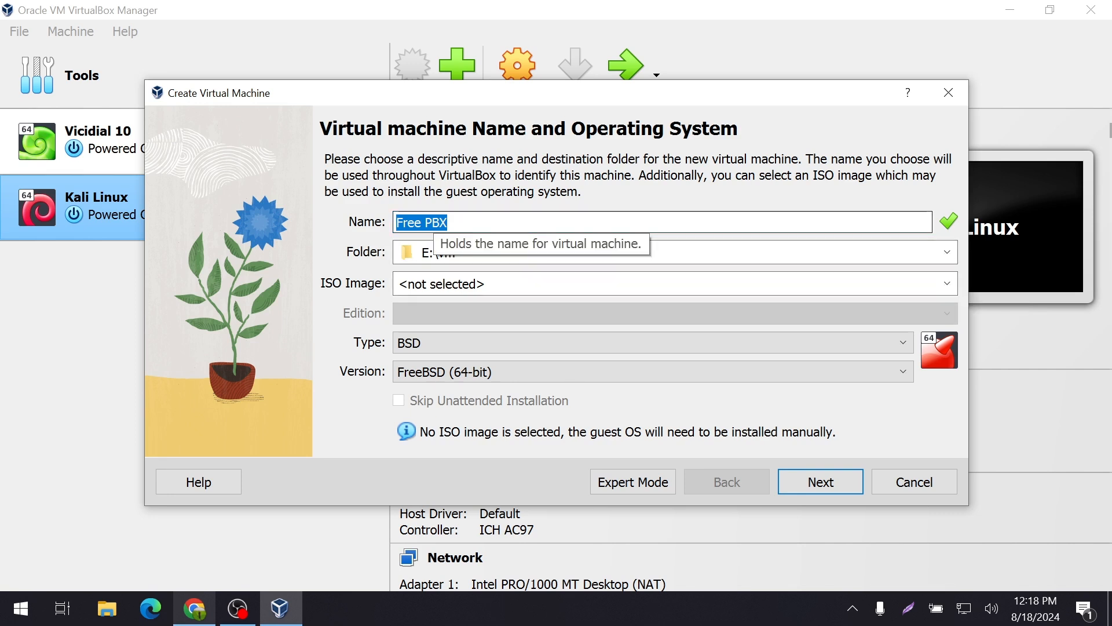
left_click(827, 283)
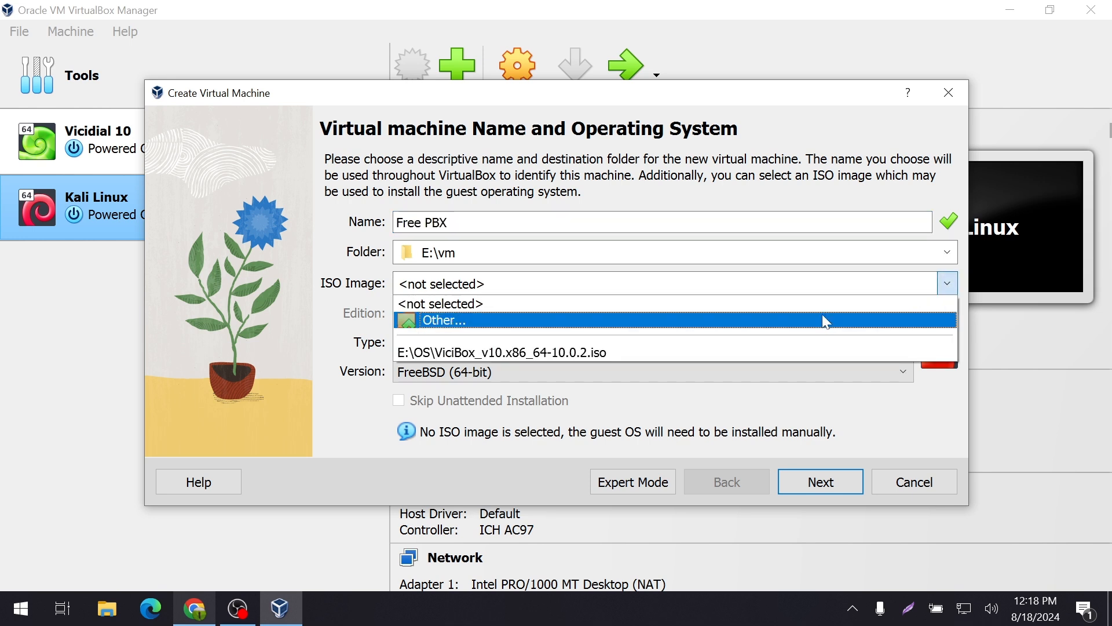
left_click(335, 323)
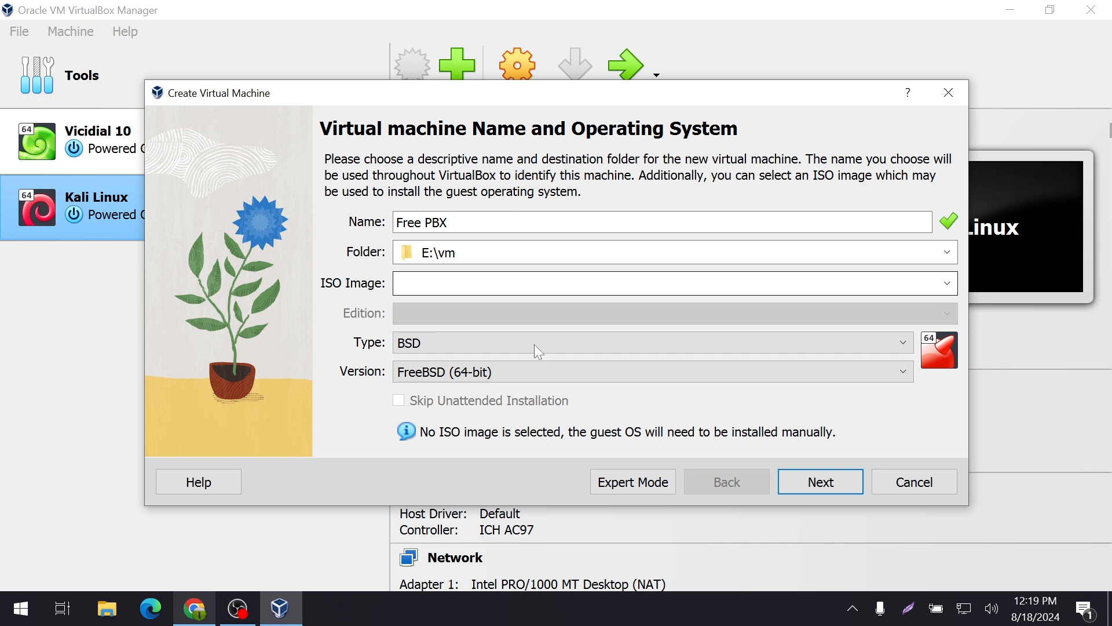
Step: Set the guest operating system type to Linux and the version to Debian (64-bit), and continue to the hardware settings
left_click(440, 342)
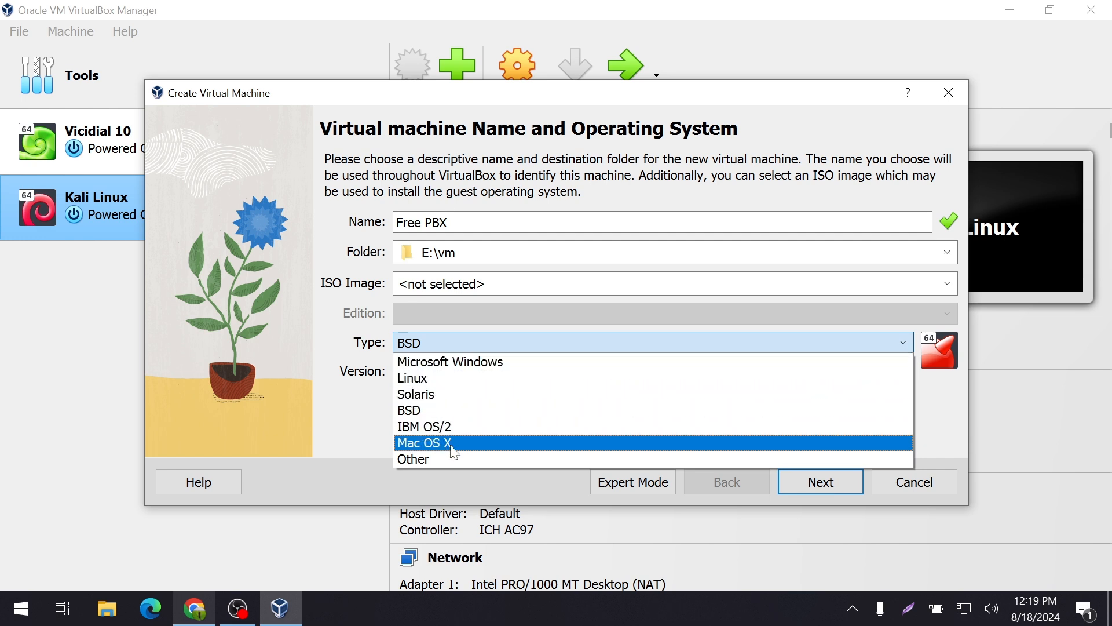
left_click(429, 378)
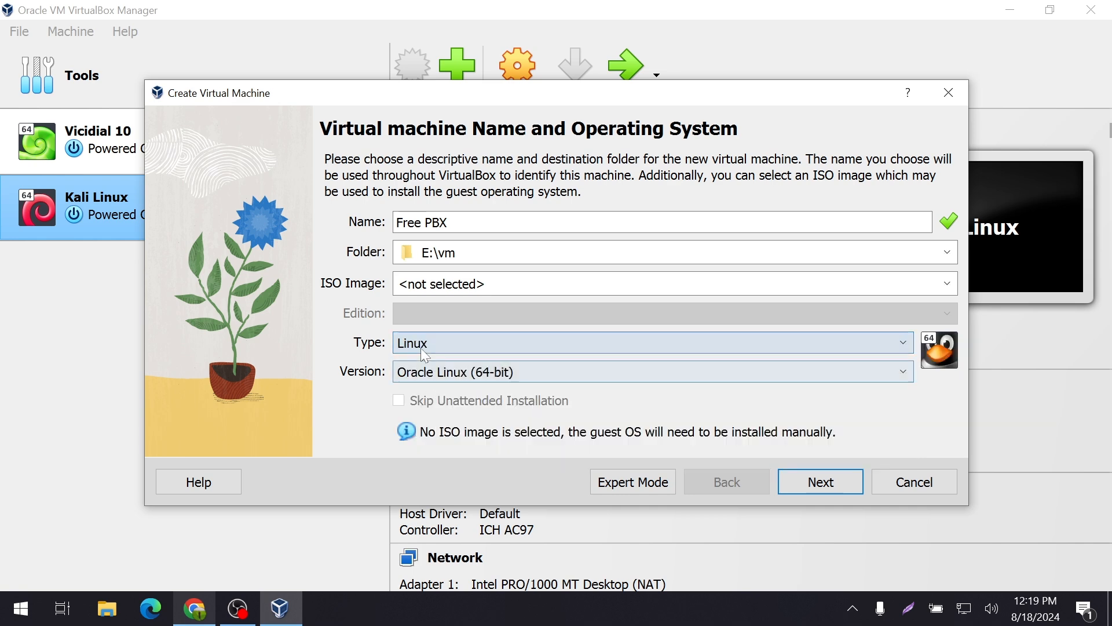
left_click(457, 379)
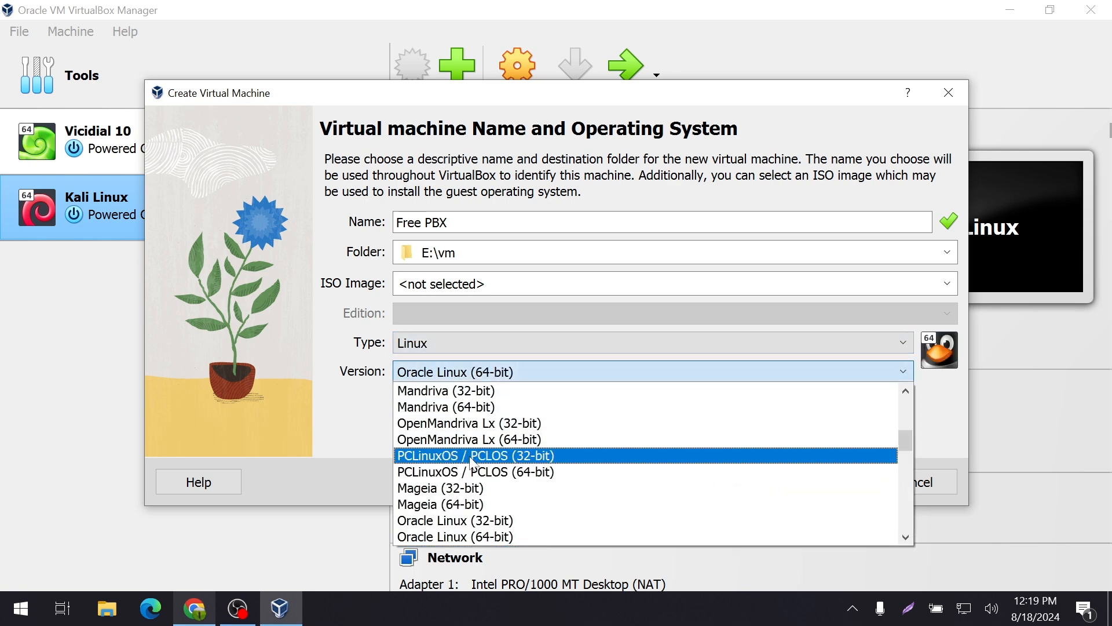
left_click(449, 373)
left_click(452, 376)
key("d")
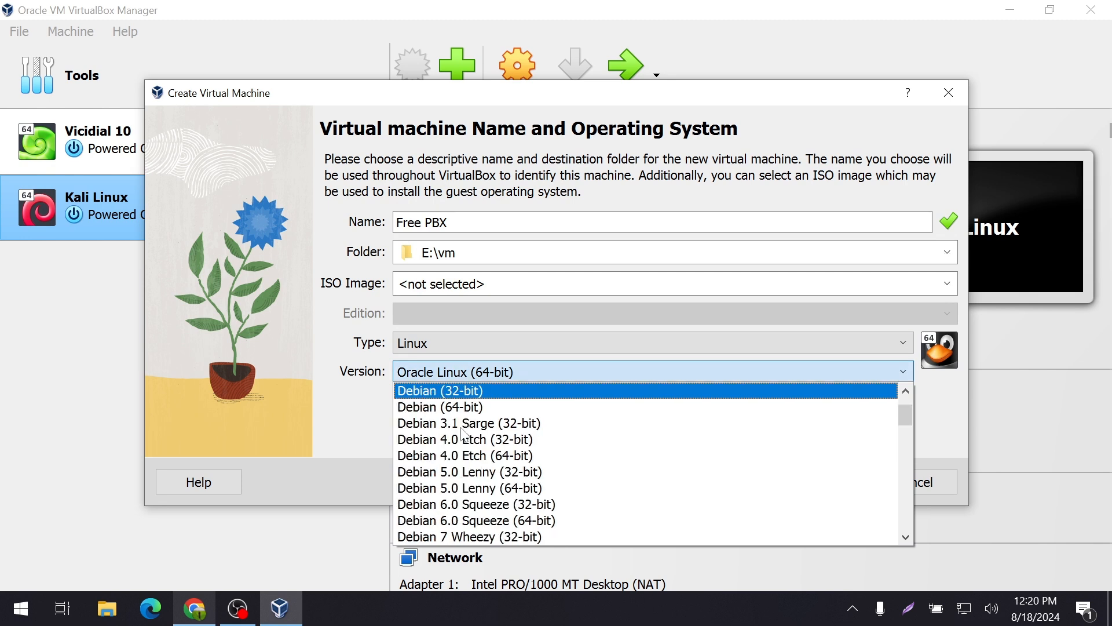
left_click(460, 408)
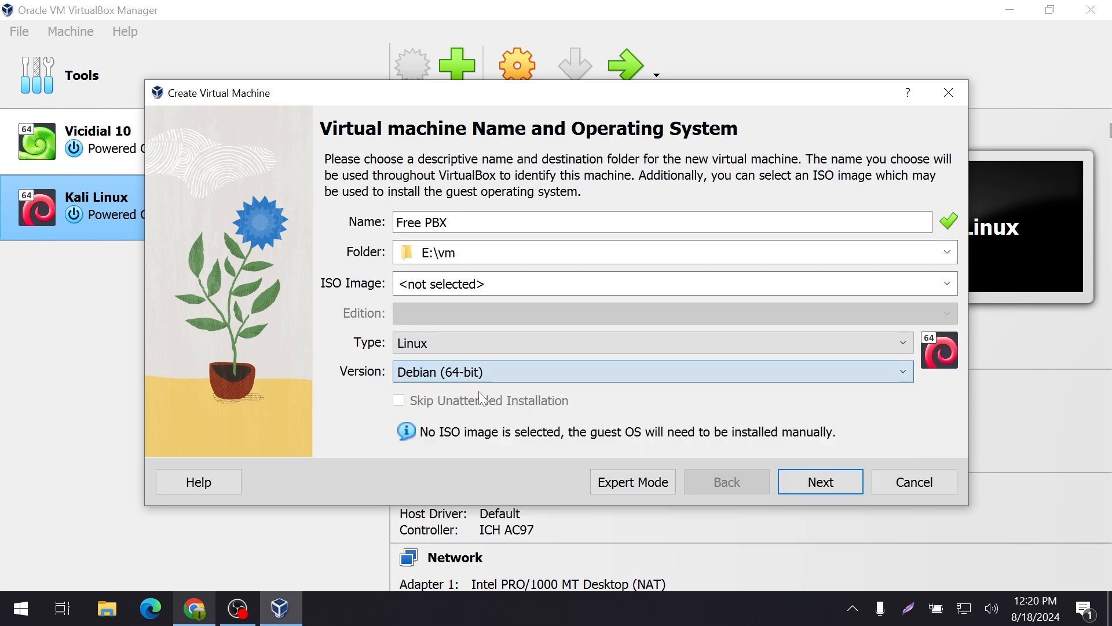
left_click(826, 491)
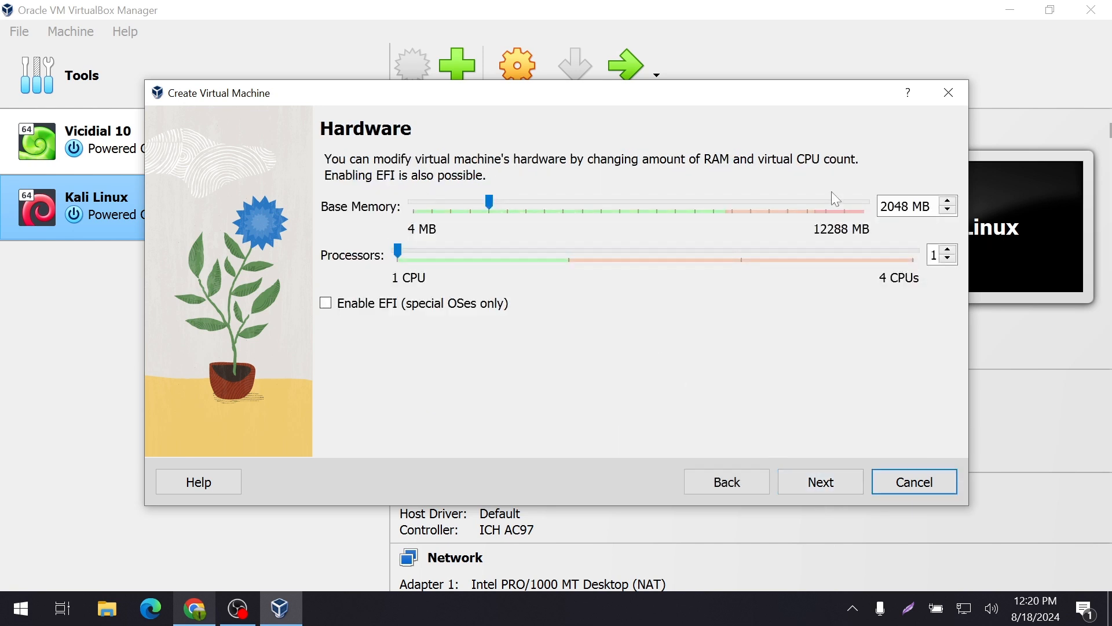
Step: Set the virtual machine's base memory to 4096 MB and continue to the virtual hard disk settings
double_click(896, 206)
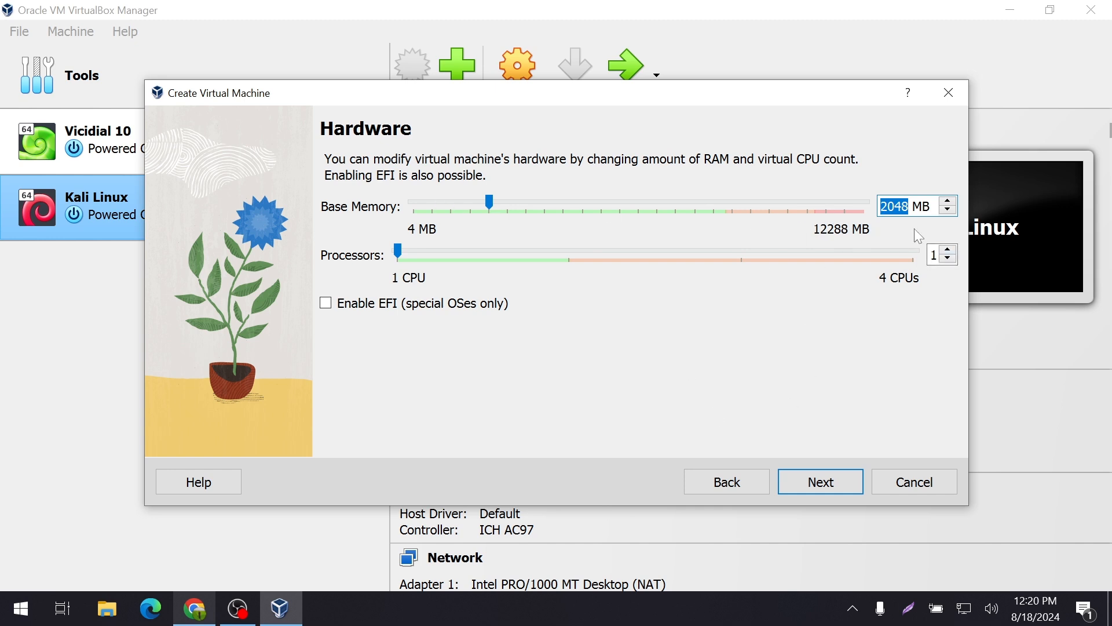
type("409")
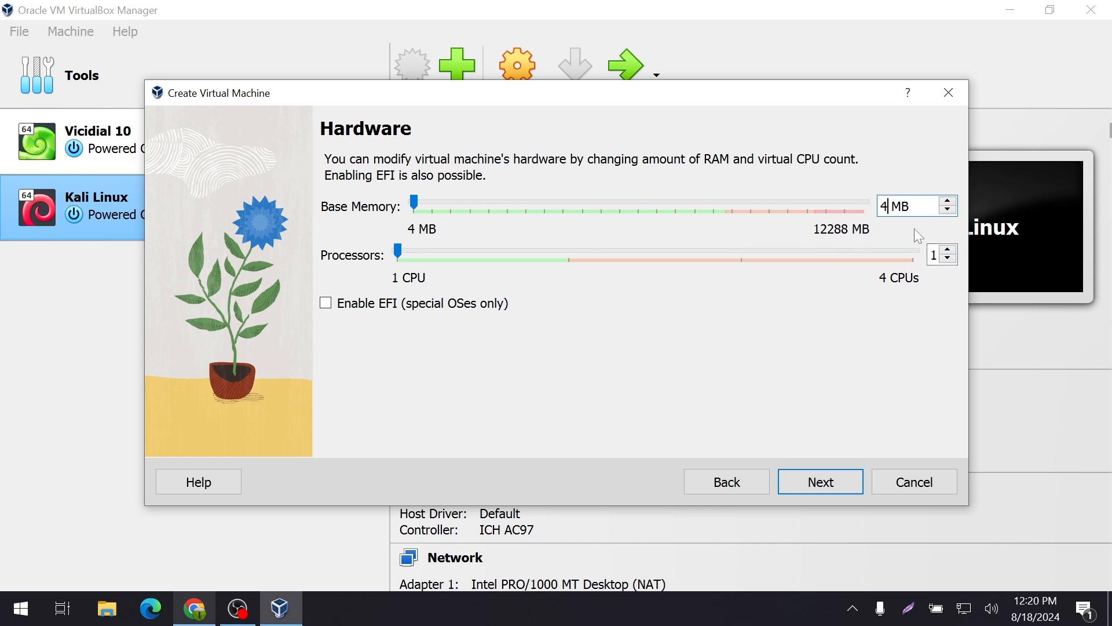
type("6")
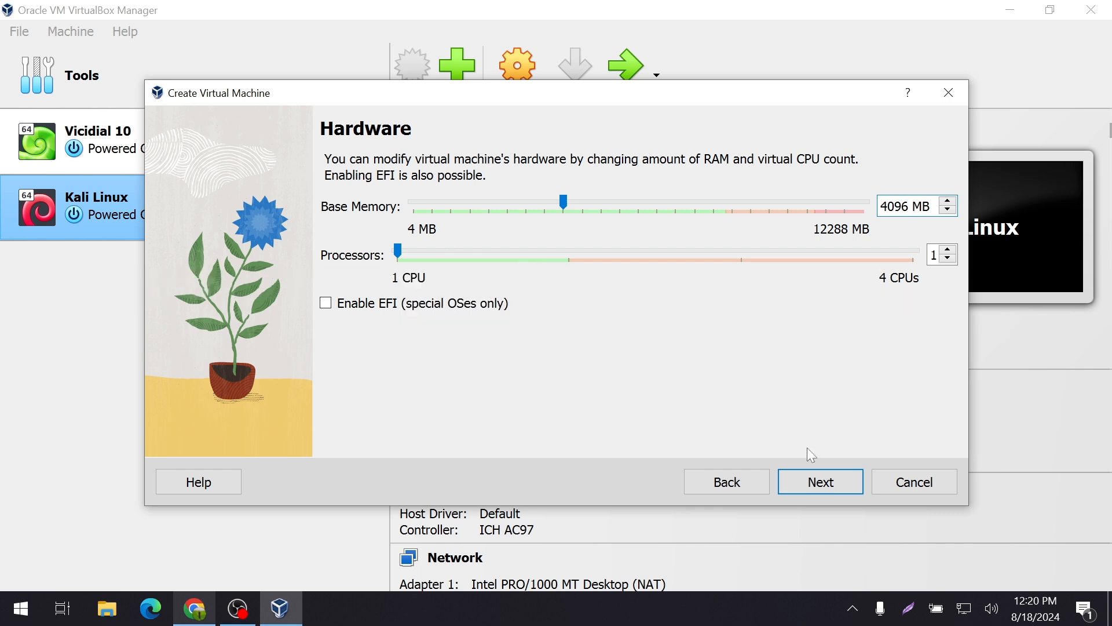
left_click(819, 485)
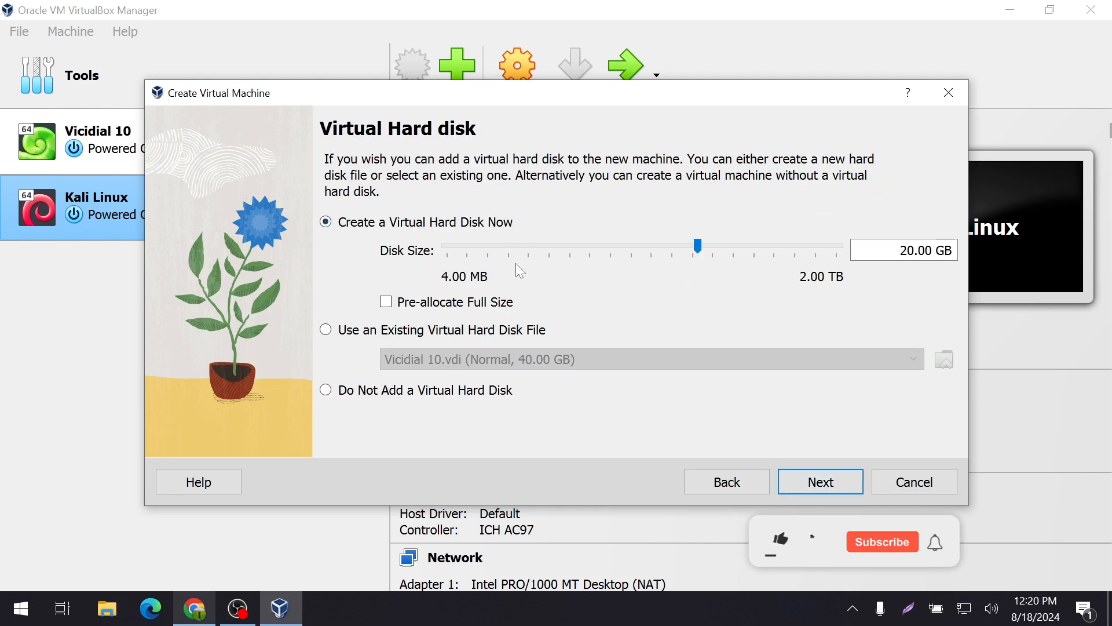
Step: Set the new virtual hard disk's size to 60 GB and continue to the summary
left_click_drag(915, 250, 901, 250)
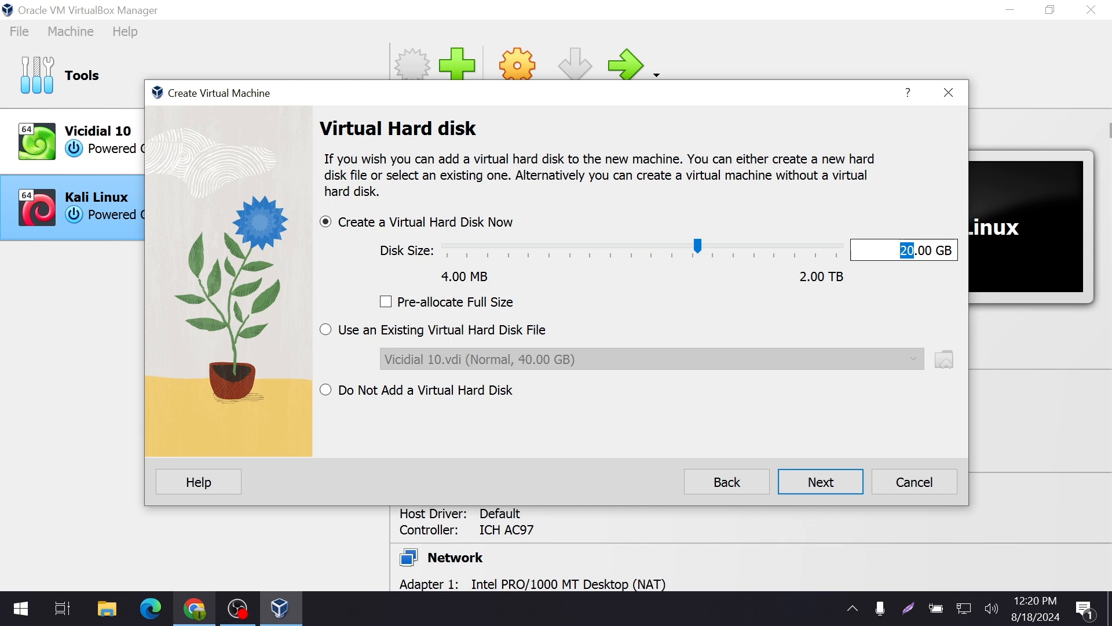
type("60")
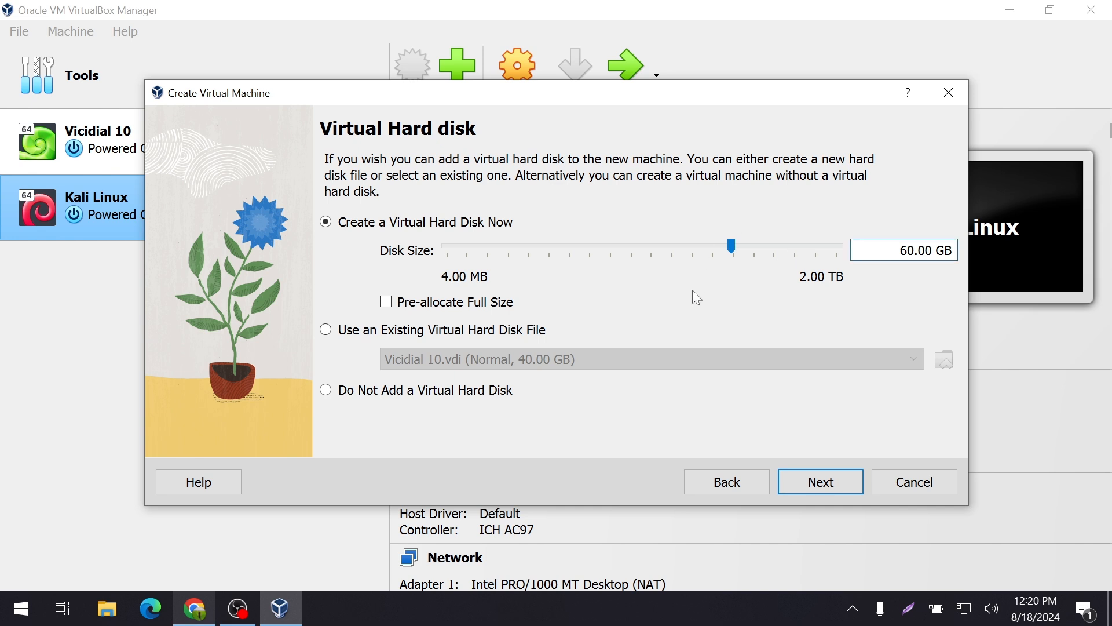
left_click(792, 479)
Step: Review the configuration summary and finish creating the Free PBX virtual machine
scroll(558, 328, "down", 1)
scroll(557, 328, "up", 1)
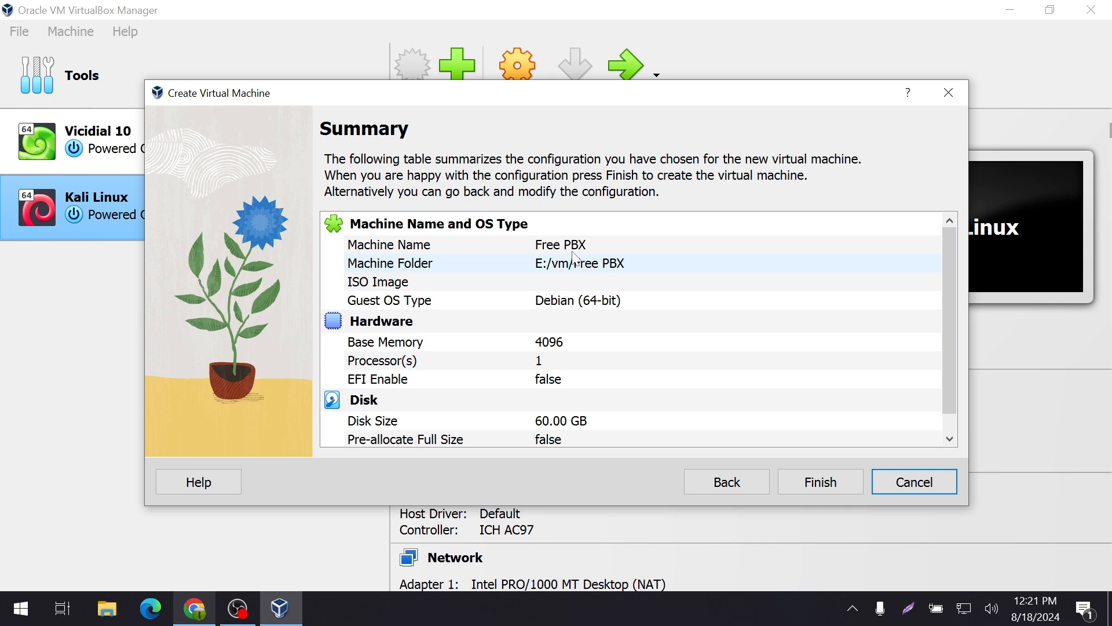
scroll(604, 321, "down", 1)
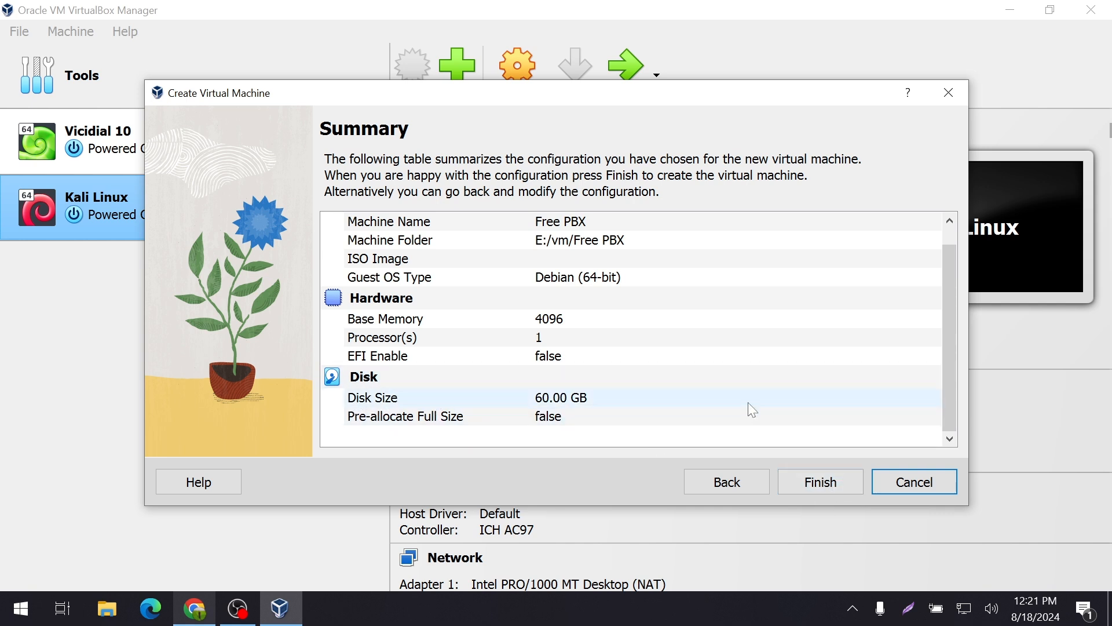
left_click(826, 484)
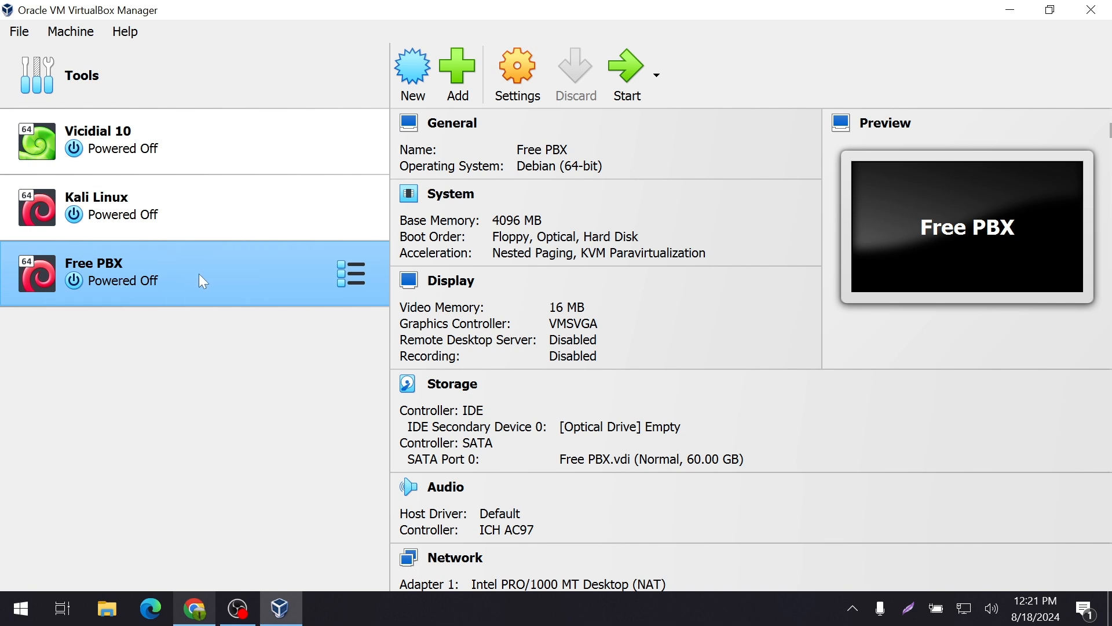
Step: Open the Free PBX machine's settings and set both Shared Clipboard and Drag'n'Drop to Bidirectional
left_click(525, 79)
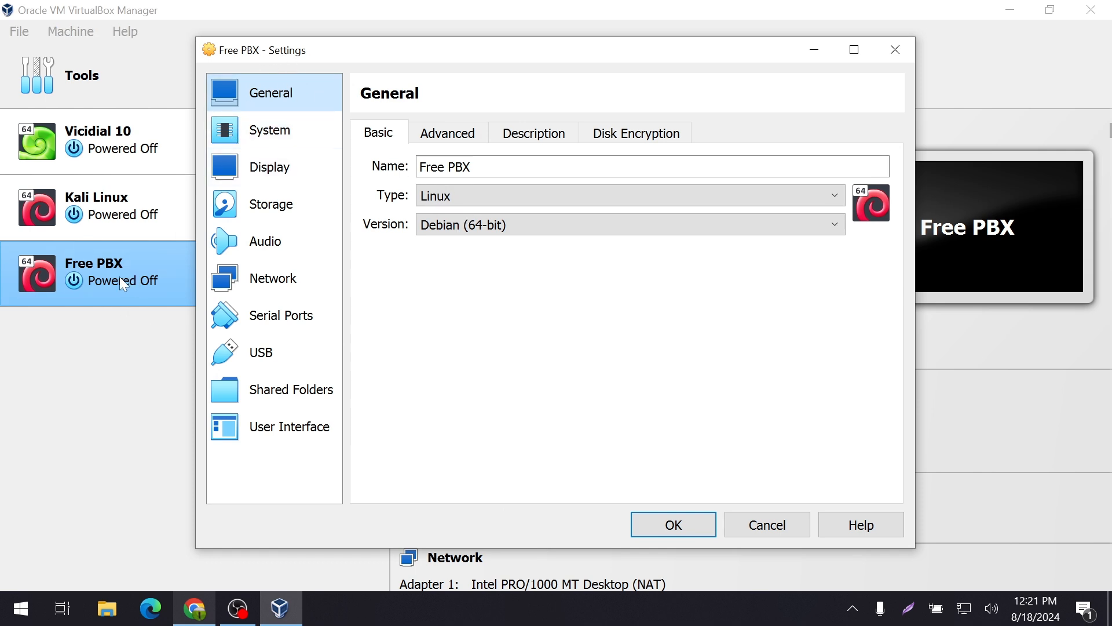
left_click(450, 141)
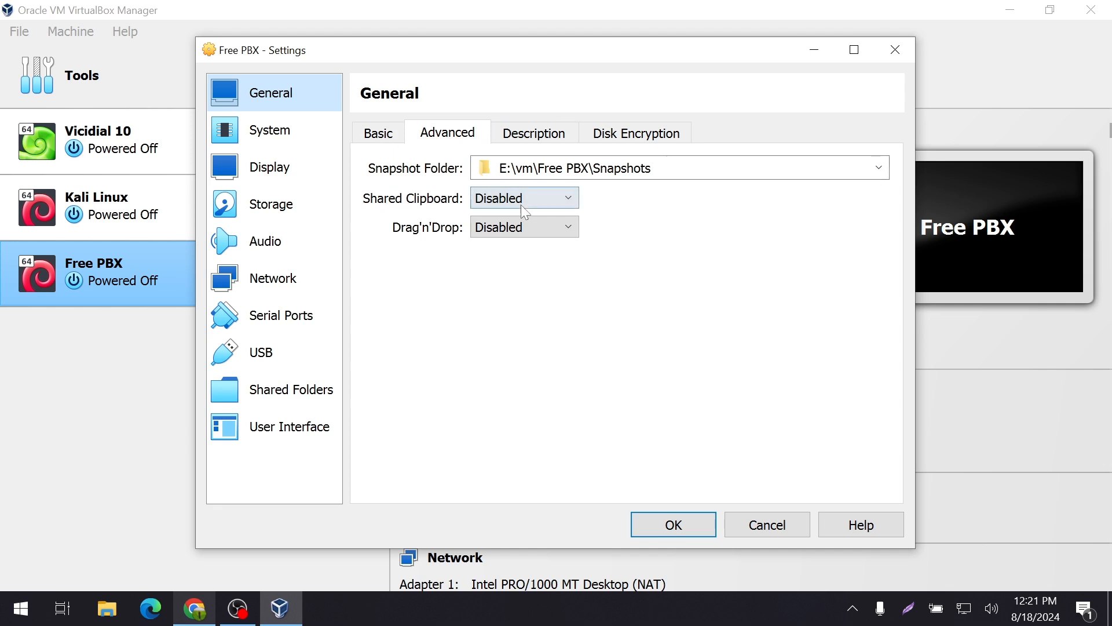
left_click(500, 203)
left_click(505, 266)
left_click(501, 231)
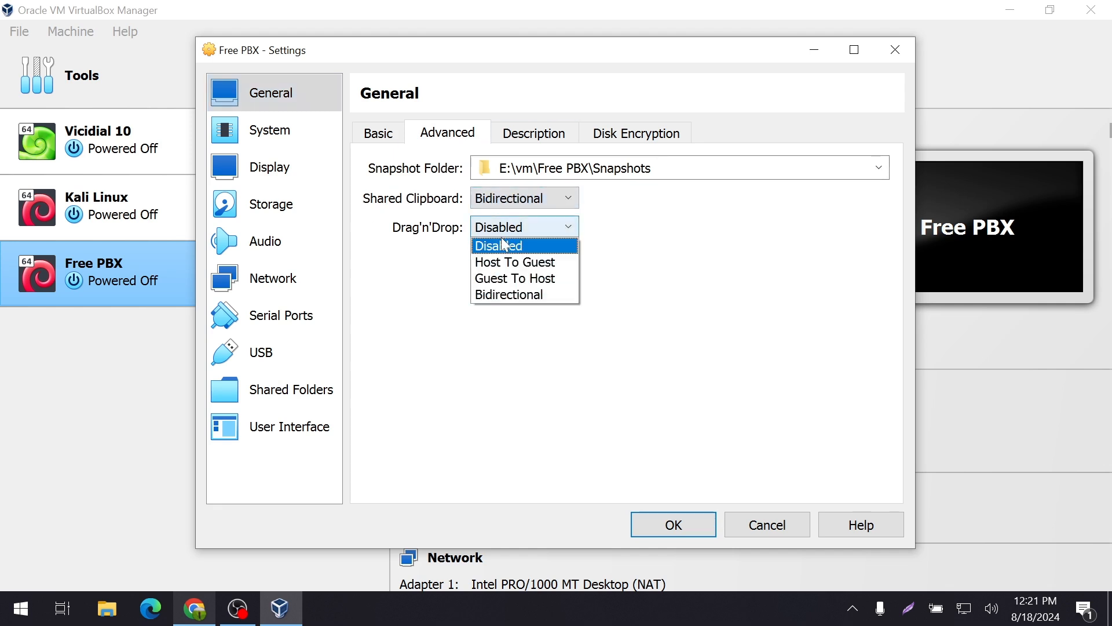
left_click(512, 297)
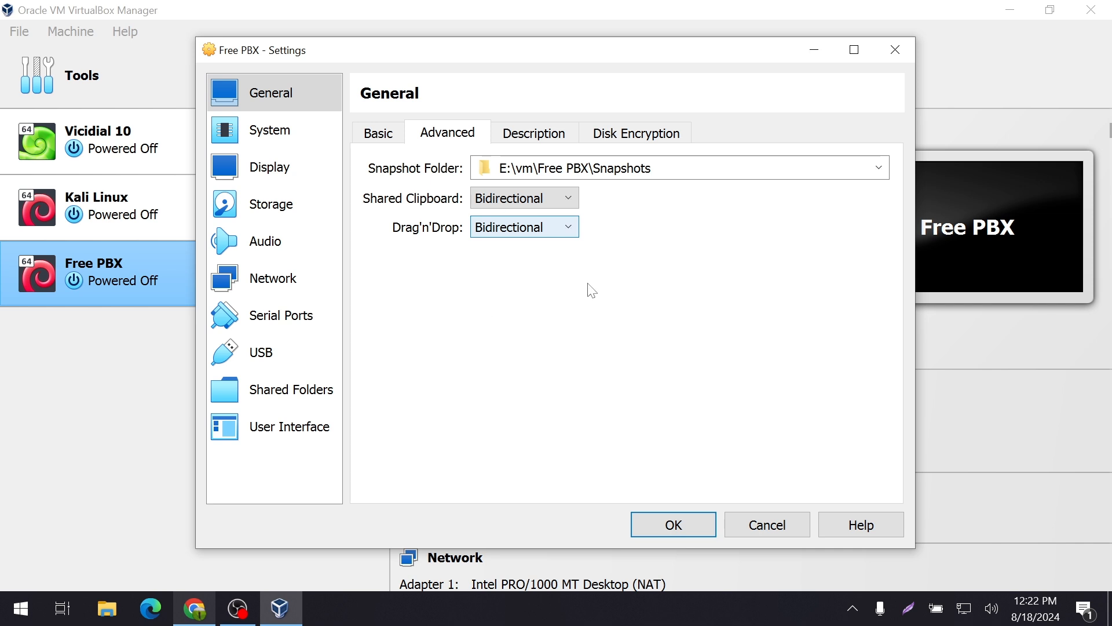
Step: Examine the machine's description, disk encryption, system and display settings, including processor, acceleration, remote display and recording options
left_click(544, 134)
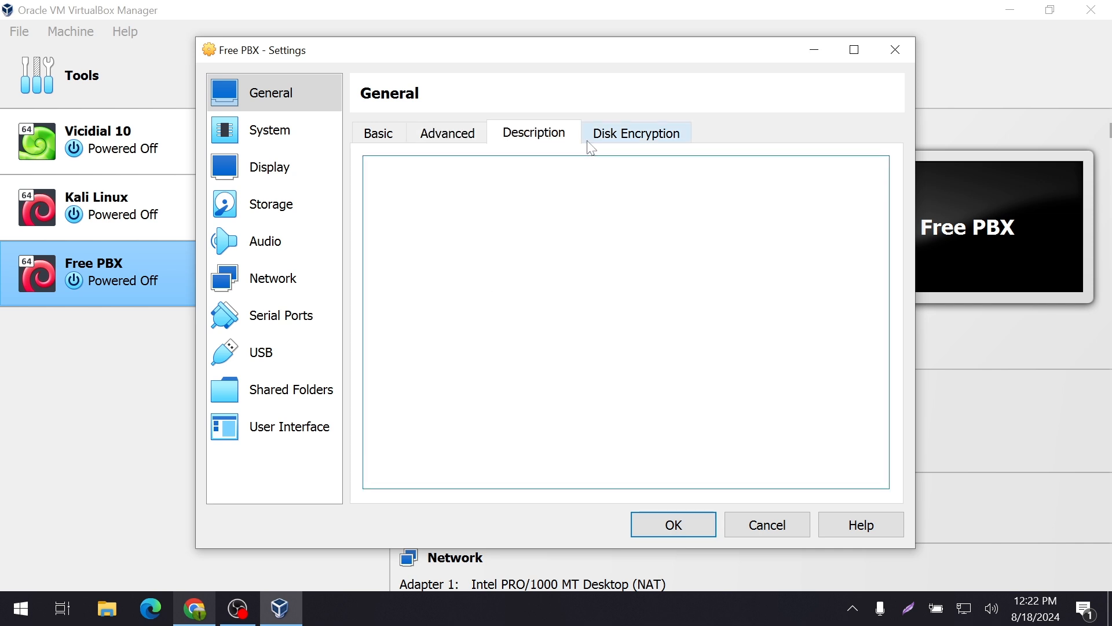
left_click(636, 136)
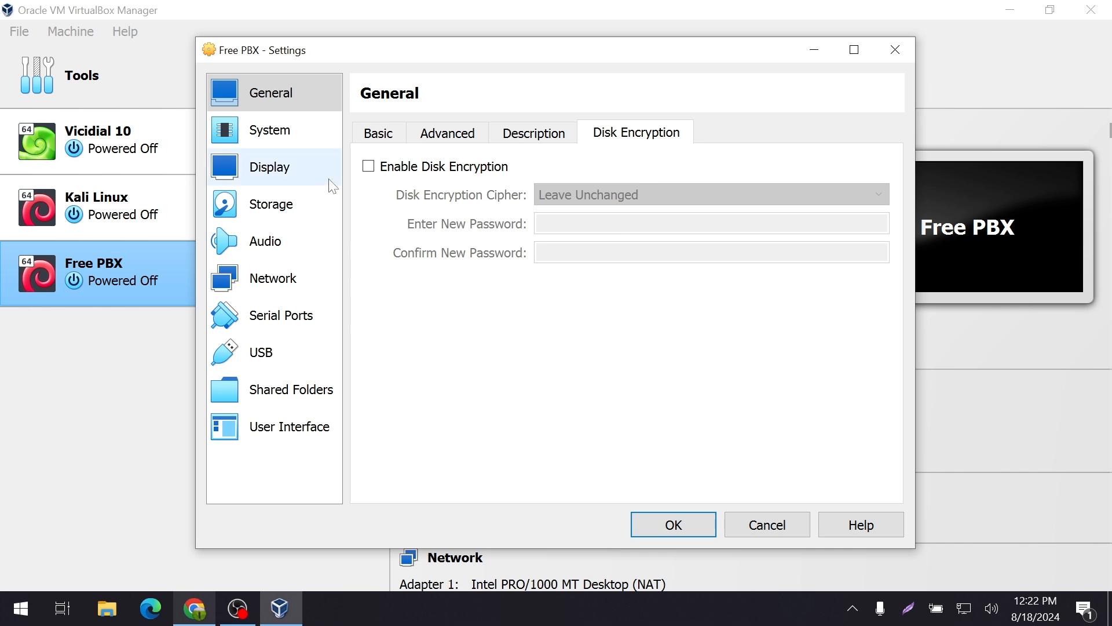
left_click(297, 137)
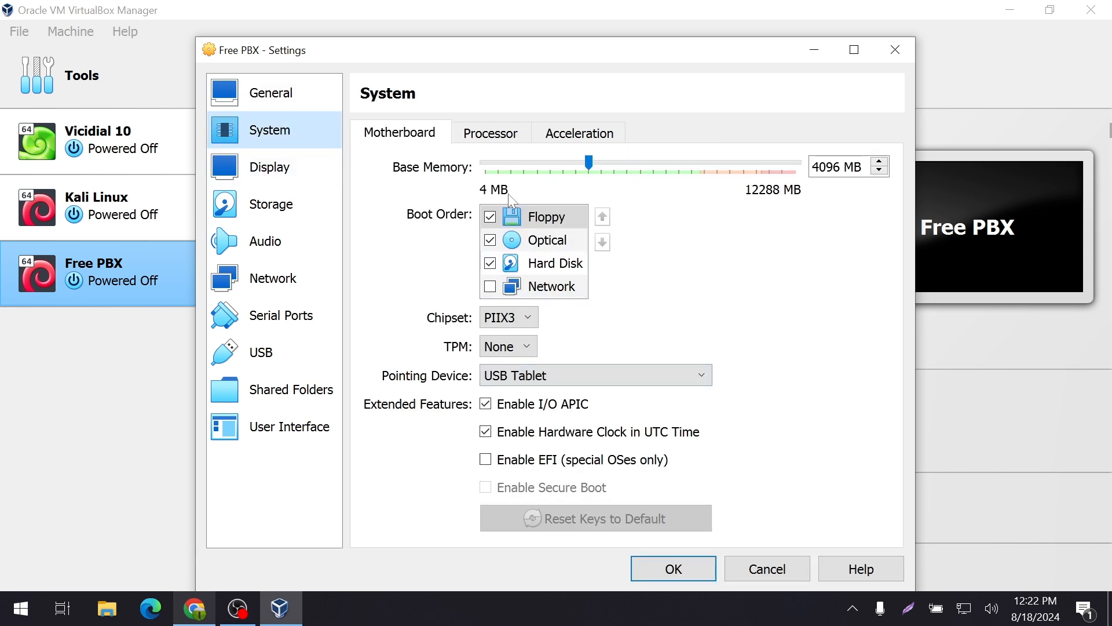
left_click(490, 133)
left_click(570, 135)
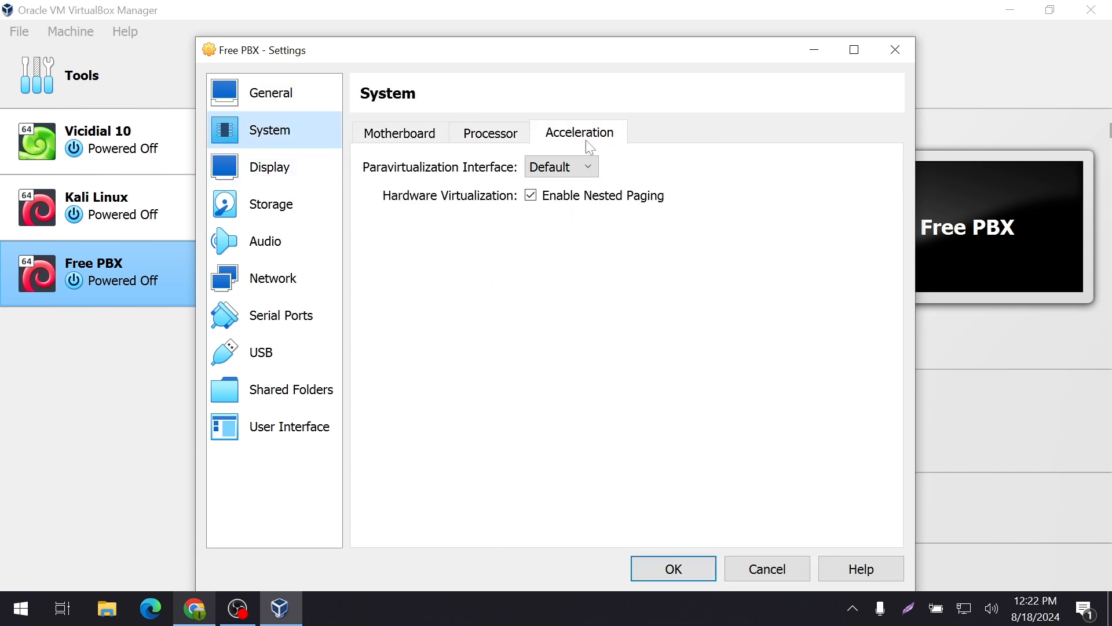
left_click(294, 165)
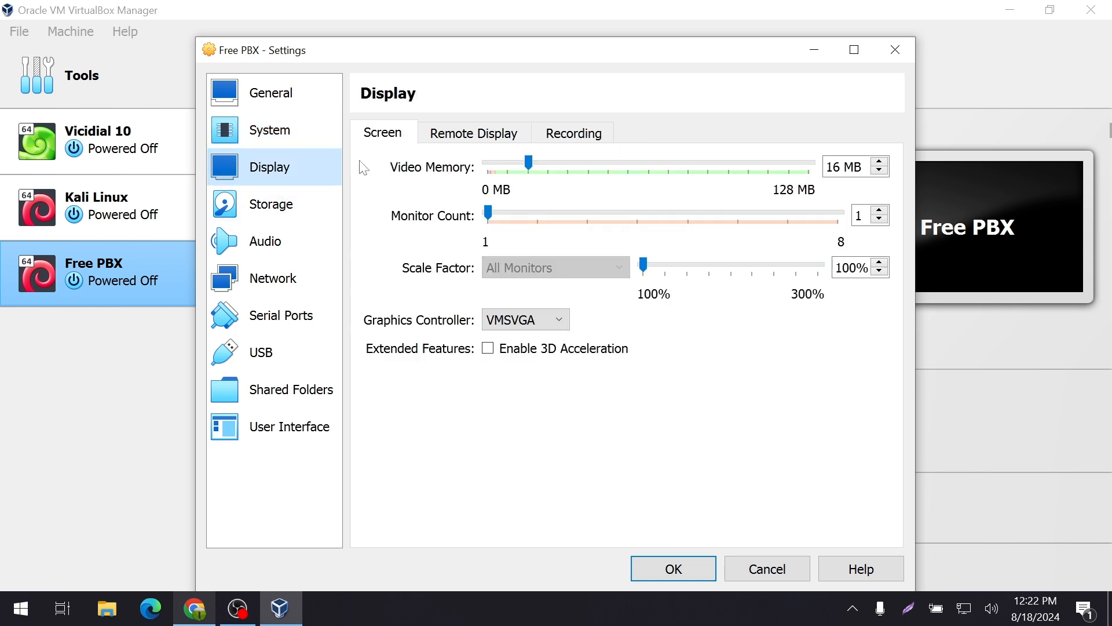
left_click(502, 134)
left_click(569, 138)
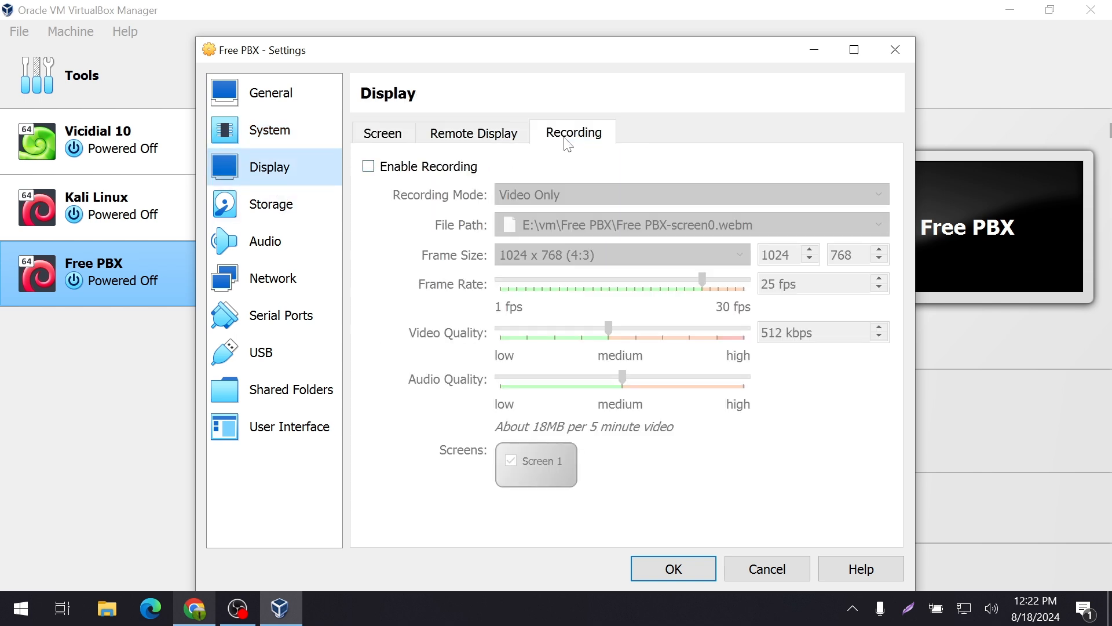
left_click(504, 138)
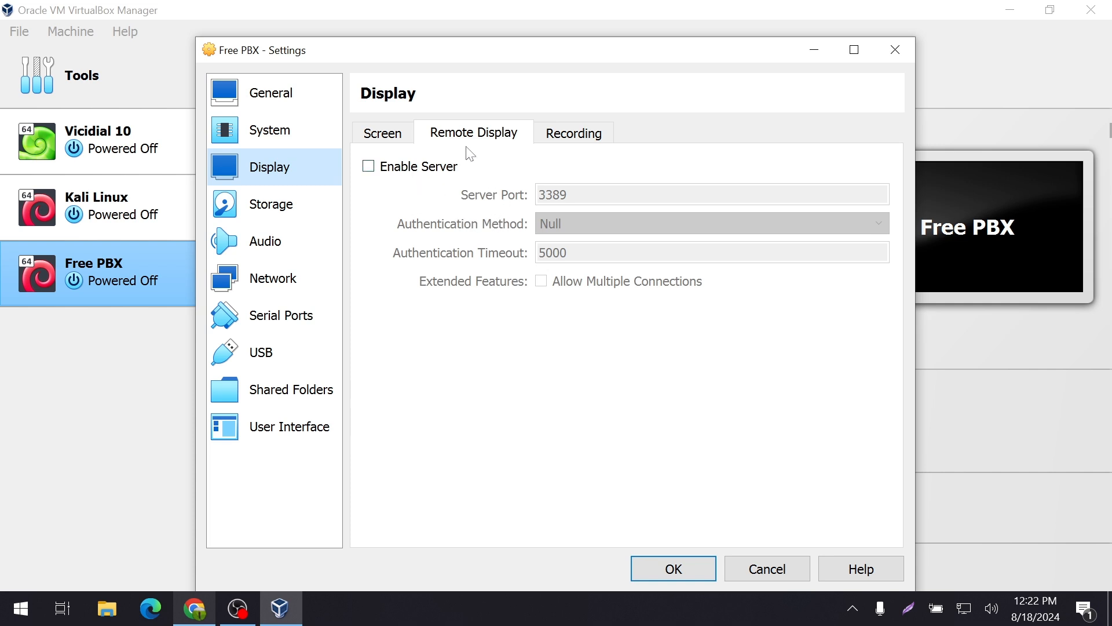
Step: Attach the disk image Free PBX.iso from E:\OS to the empty optical drive on the IDE controller
left_click(283, 214)
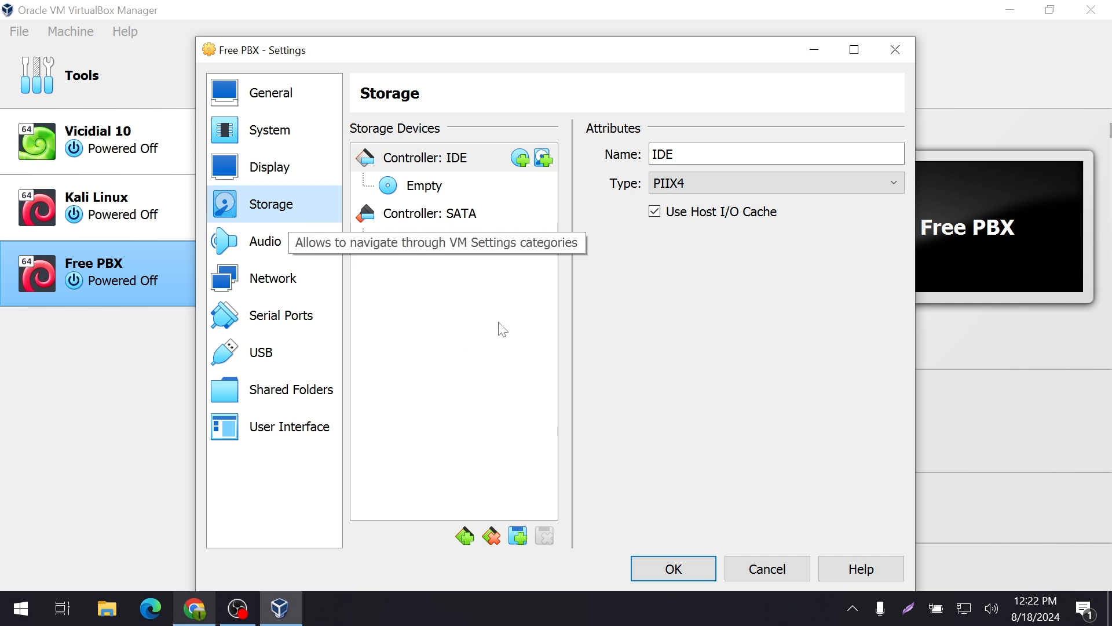
left_click(425, 186)
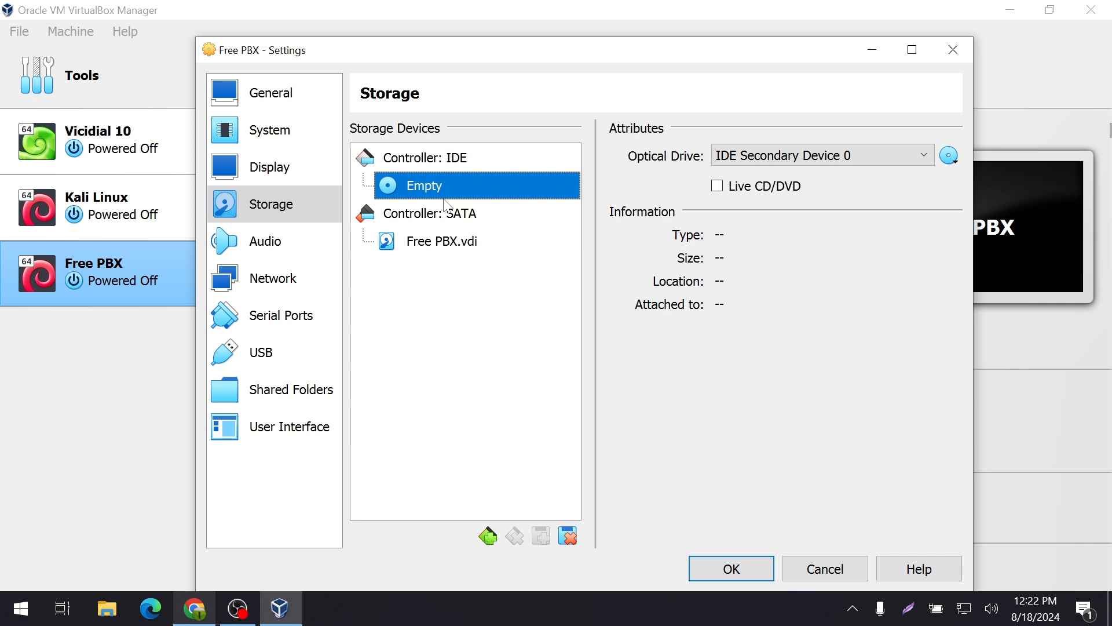
left_click(959, 157)
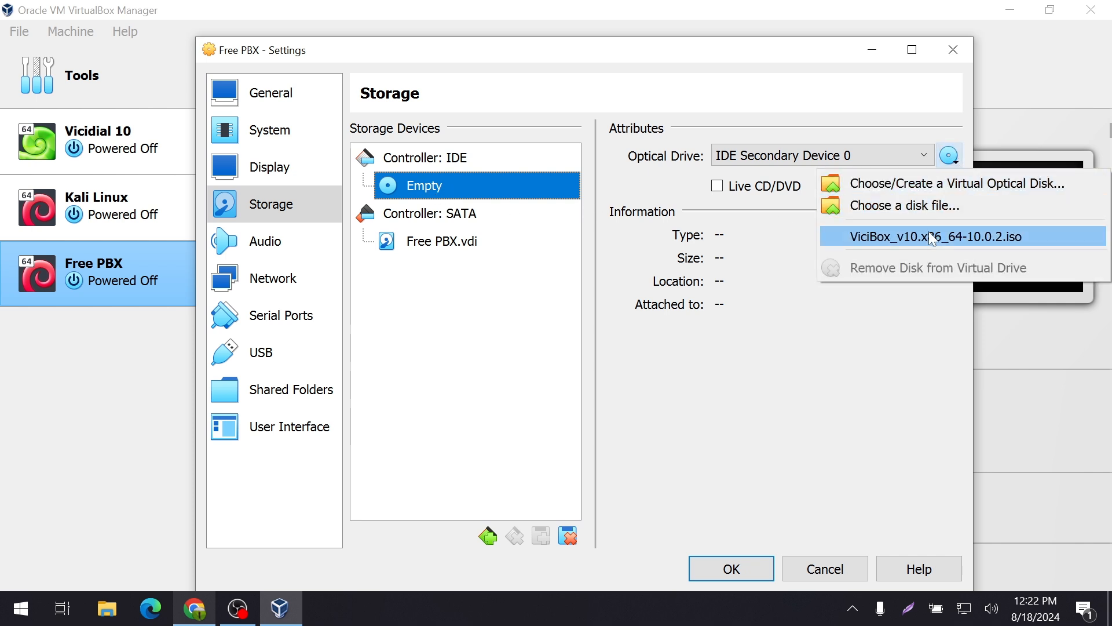
left_click(927, 205)
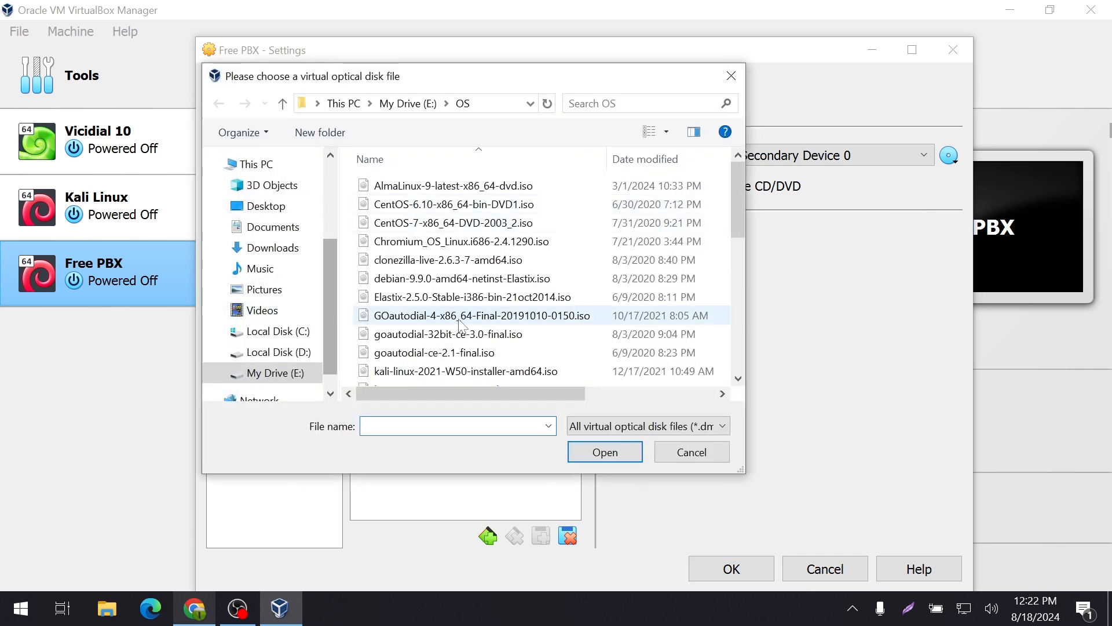
scroll(464, 316, "down", 8)
scroll(462, 324, "up", 6)
scroll(462, 325, "up", 2)
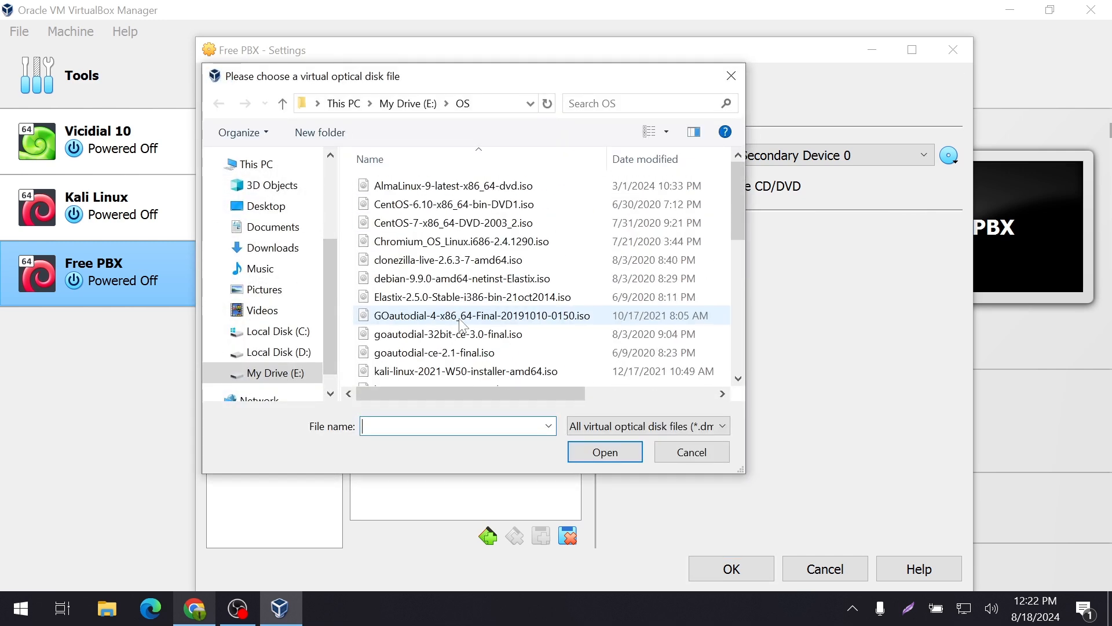
scroll(474, 303, "down", 2)
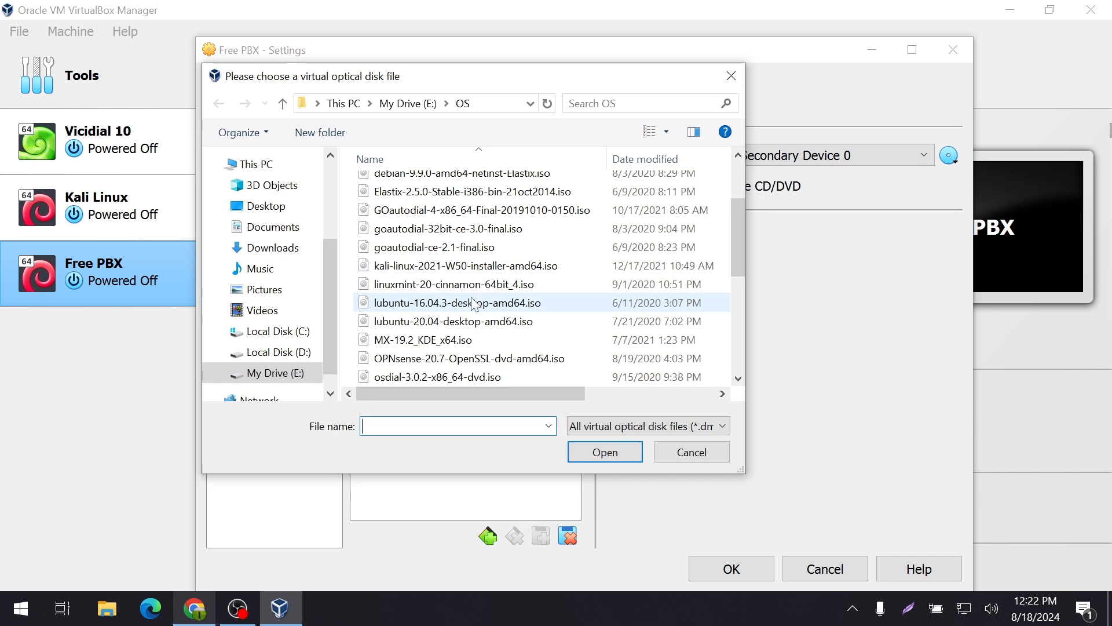
scroll(474, 303, "up", 2)
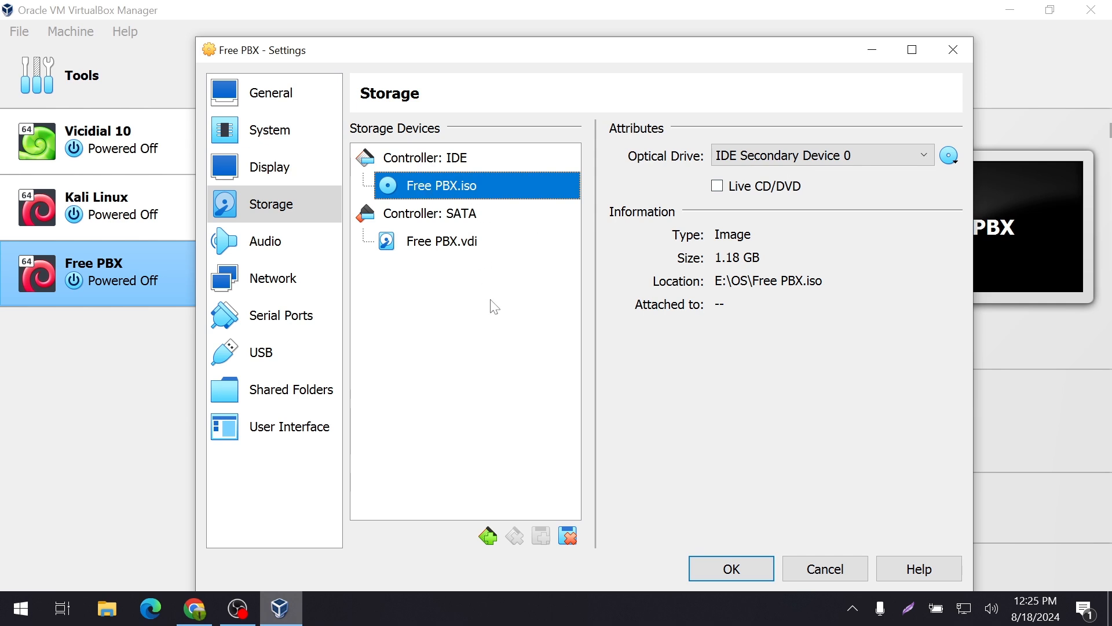
Step: Attach the Free PBX machine's network Adapter 1 to Bridged Adapter and save the machine's settings
left_click(282, 282)
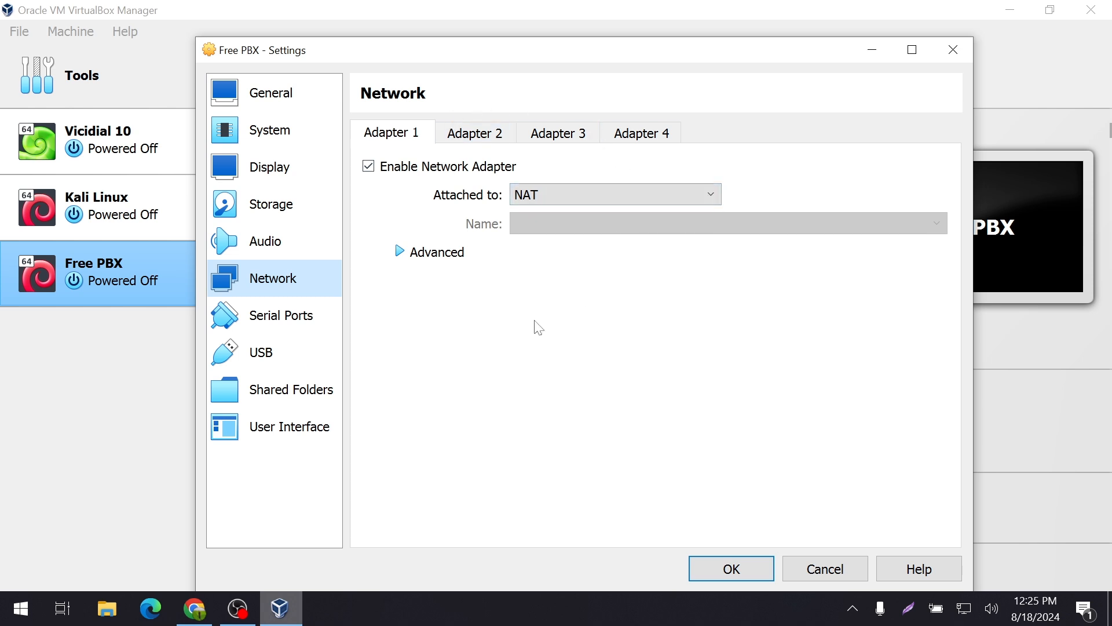
left_click(471, 134)
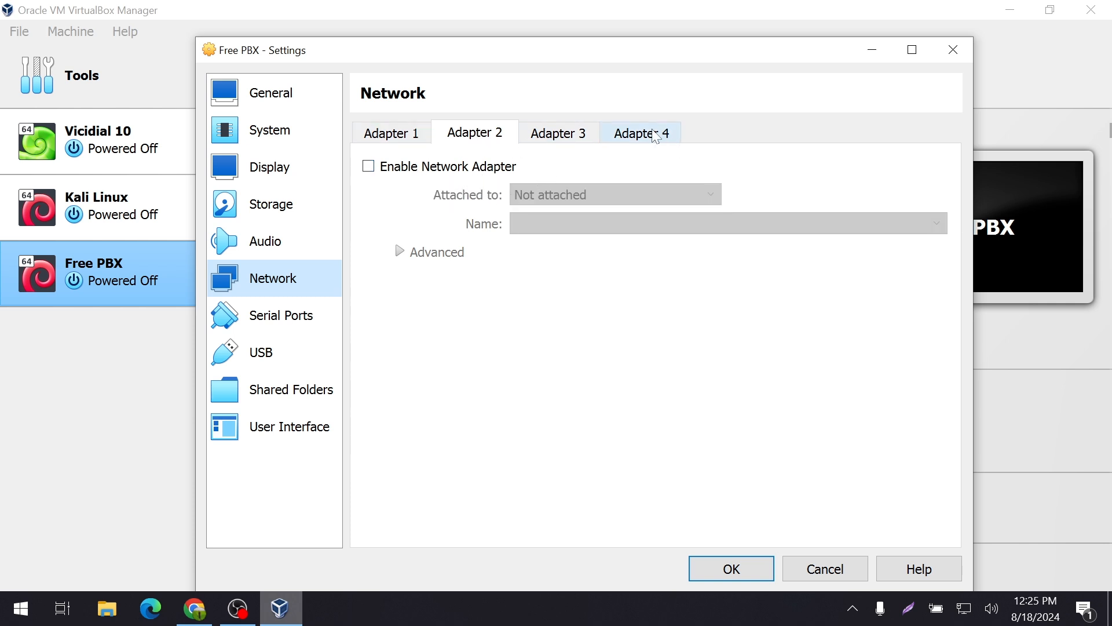
left_click(416, 133)
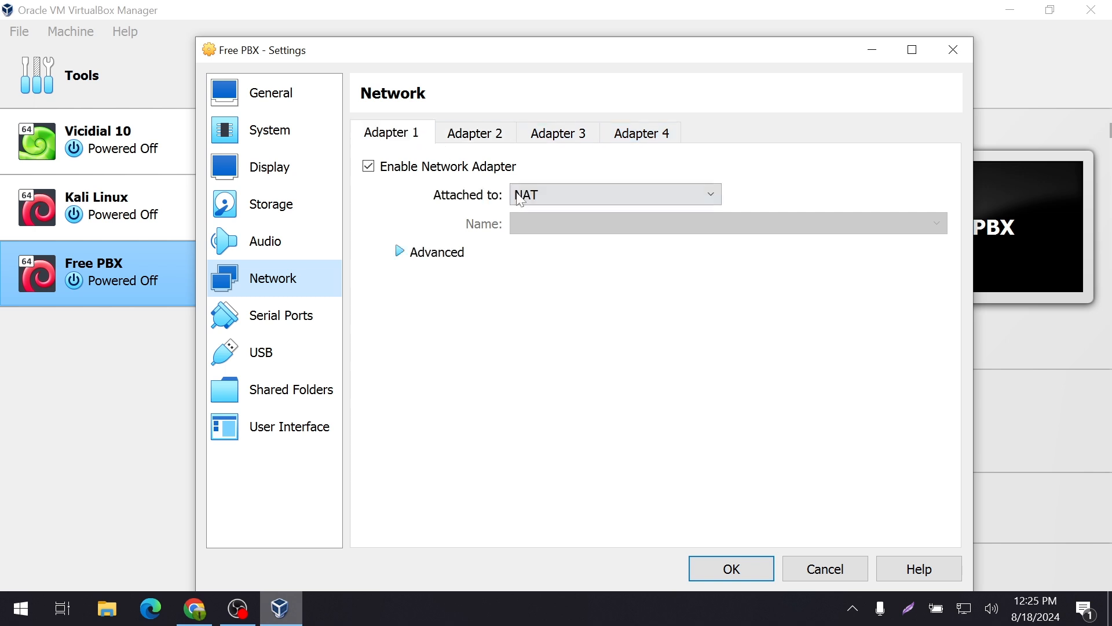
left_click(571, 195)
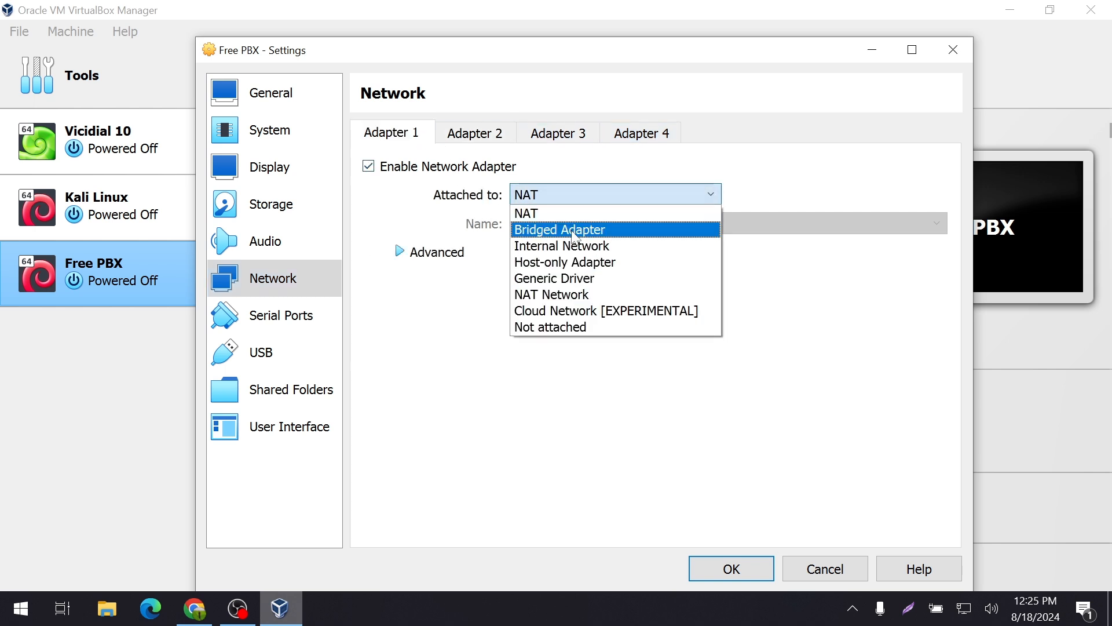
left_click(573, 231)
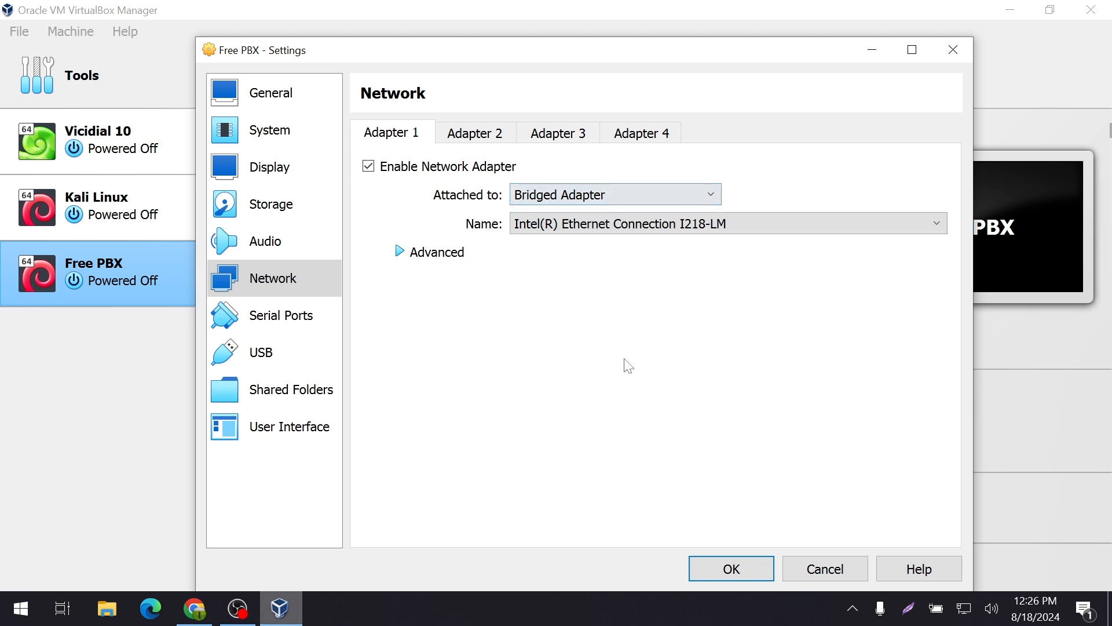
left_click(278, 389)
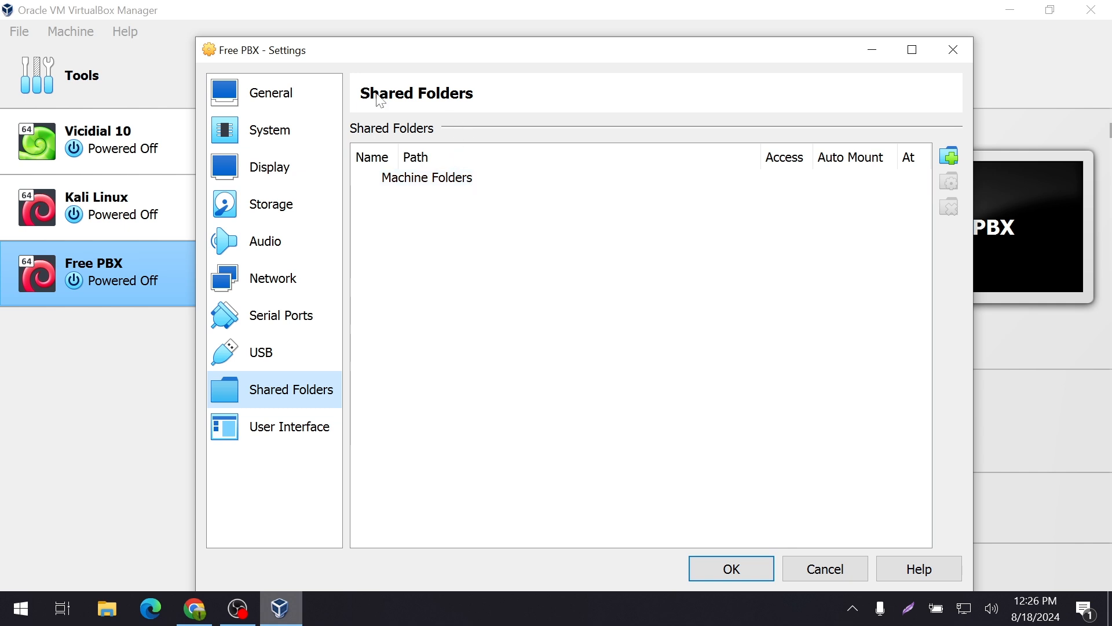
left_click(731, 576)
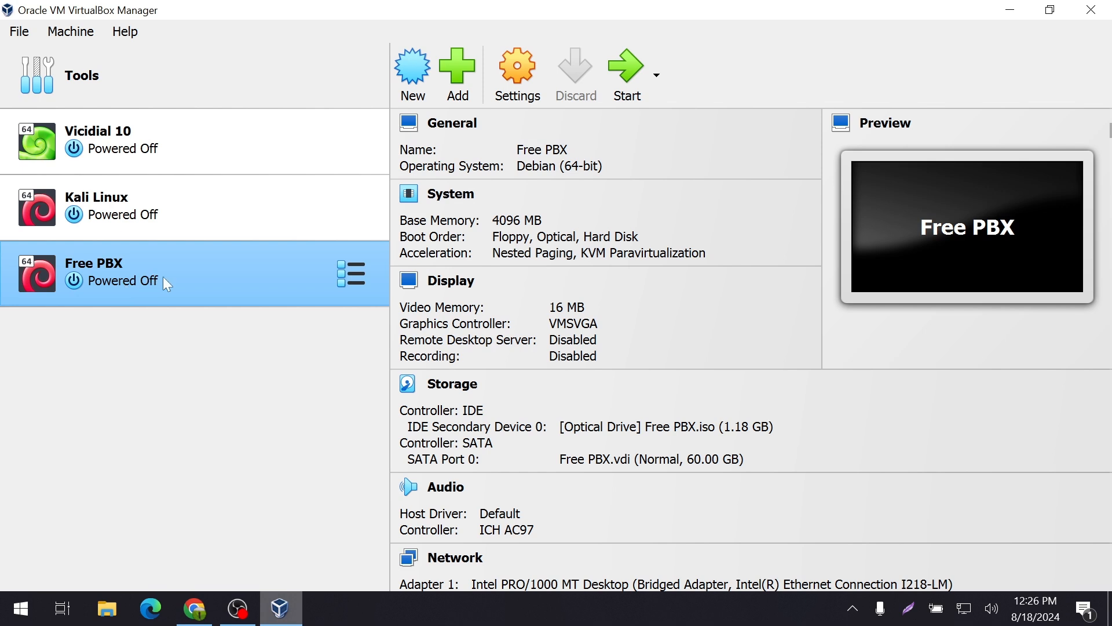
Step: Start the Free PBX virtual machine and power it off again
left_click(628, 67)
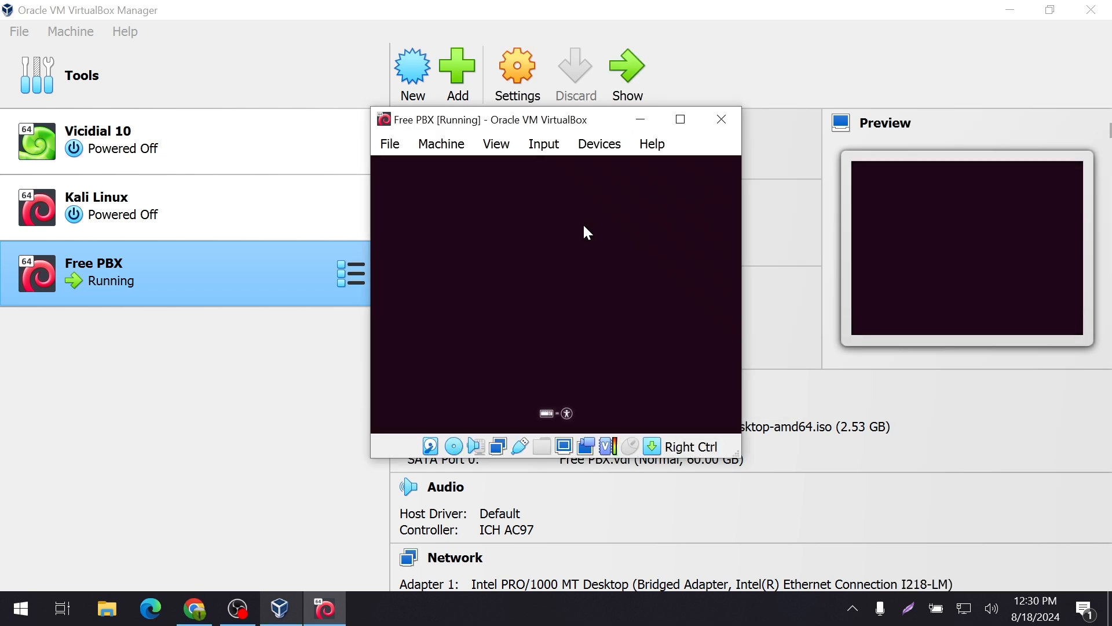
left_click(735, 119)
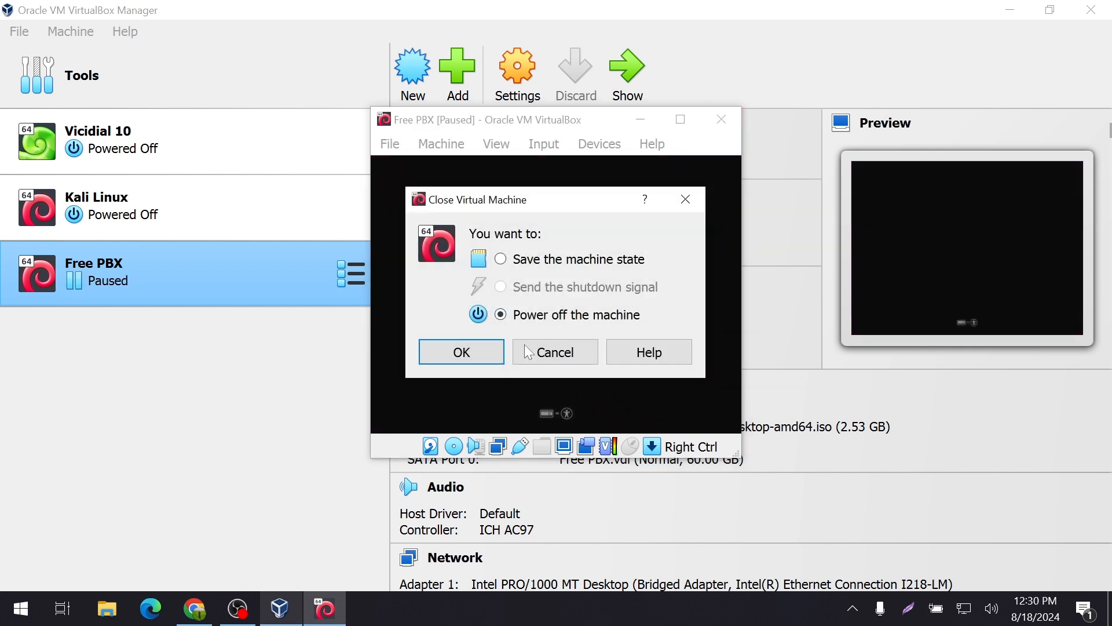
left_click(485, 353)
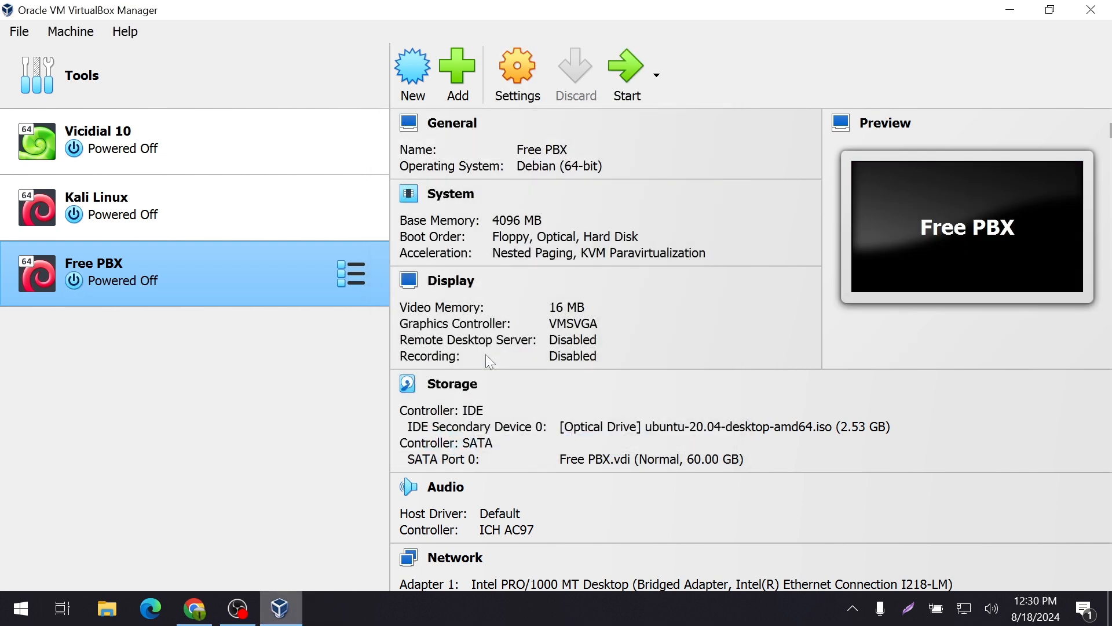